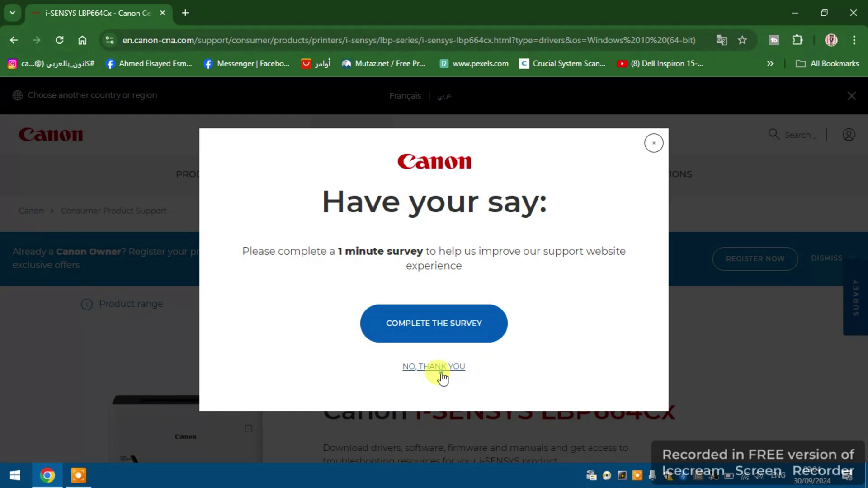
Step: Decline the survey and show the UFR II drivers for the Canon i-SENSYS LBP664Cx
{"action": "left_click", "coordinate": [441, 371]}
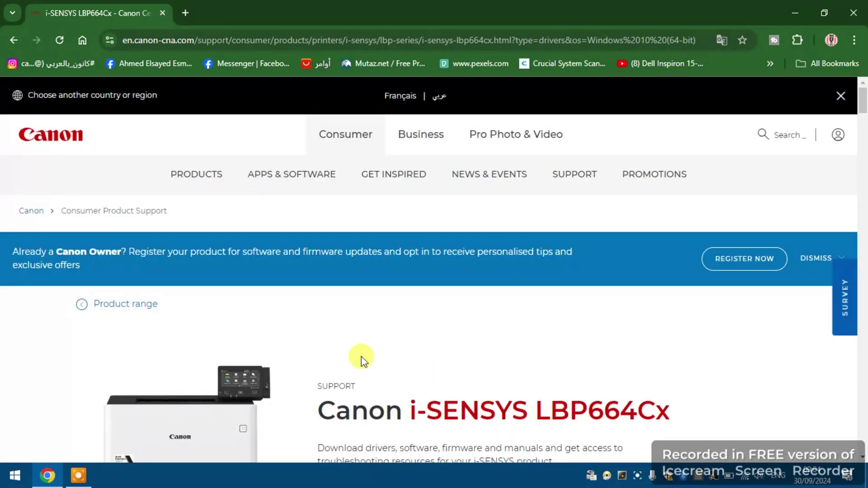
{"action": "scroll", "coordinate": [277, 269], "scroll_direction": "down", "scroll_amount": 1}
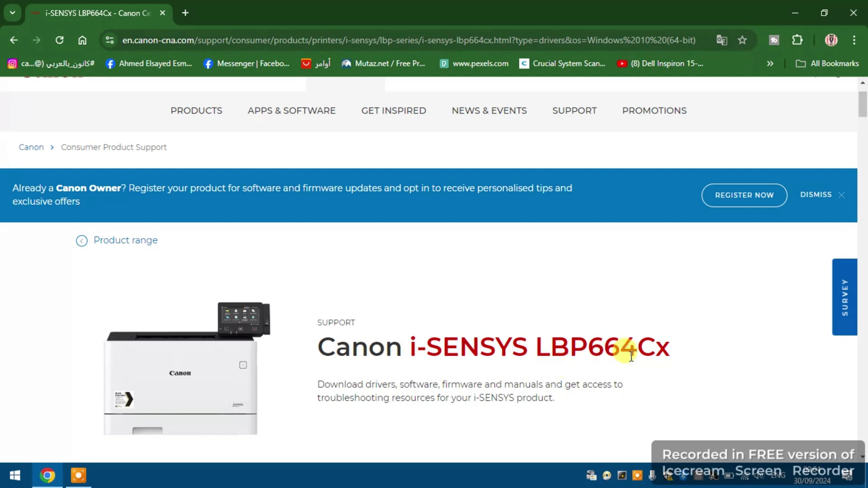
{"action": "scroll", "coordinate": [588, 348], "scroll_direction": "down", "scroll_amount": 2}
{"action": "scroll", "coordinate": [389, 284], "scroll_direction": "down", "scroll_amount": 1}
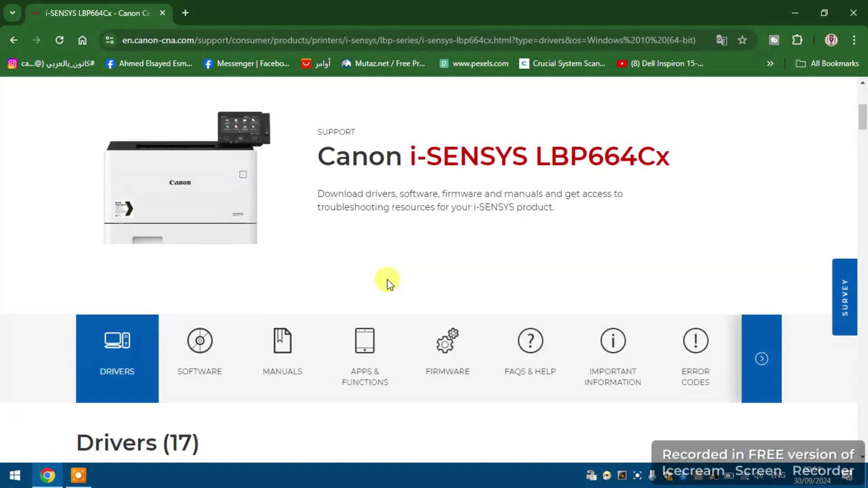
{"action": "scroll", "coordinate": [388, 283], "scroll_direction": "down", "scroll_amount": 2}
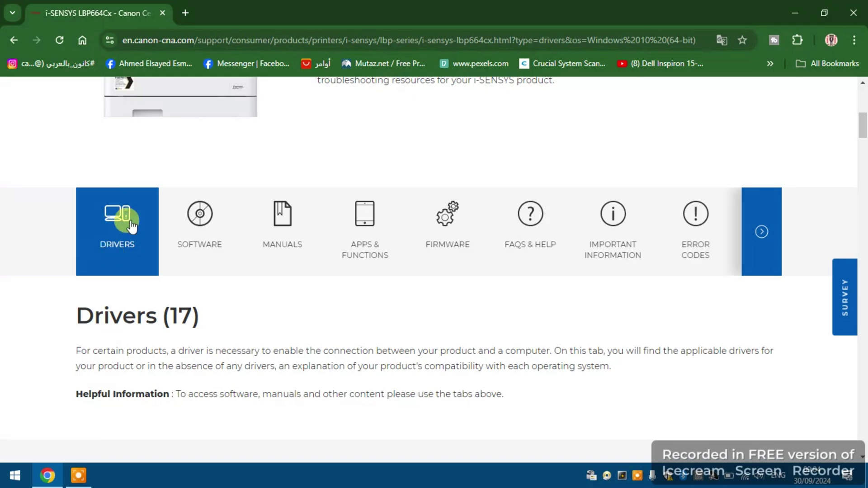
{"action": "left_click", "coordinate": [131, 242]}
{"action": "scroll", "coordinate": [116, 226], "scroll_direction": "down", "scroll_amount": 5}
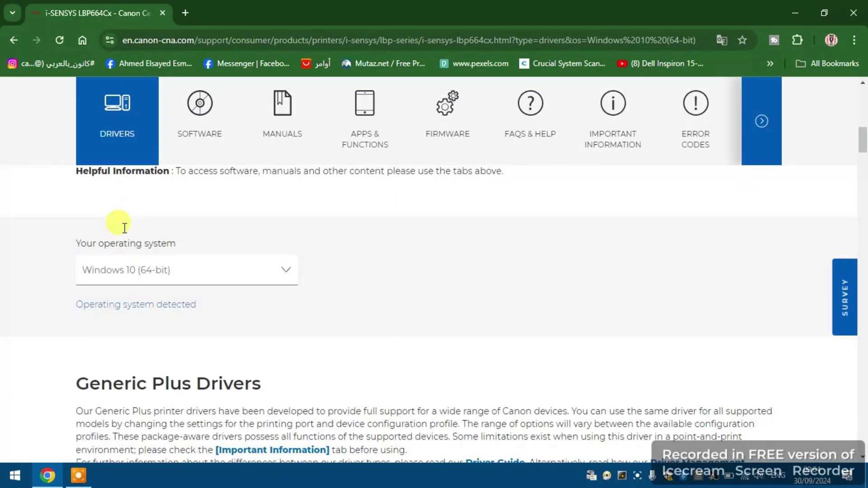
{"action": "scroll", "coordinate": [125, 228], "scroll_direction": "down", "scroll_amount": 2}
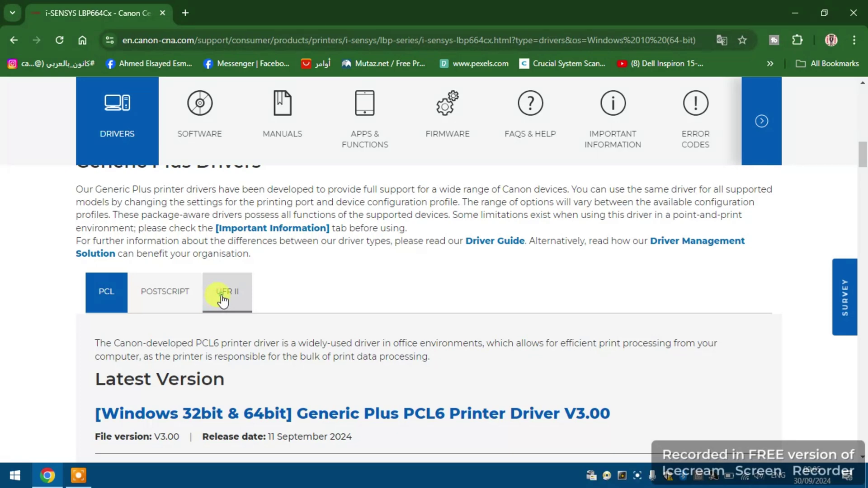
{"action": "left_click", "coordinate": [231, 308]}
Step: Download the Generic Plus UFR II Printer Driver V3.00 for Windows 32bit & 64bit, accepting the software license agreement
{"action": "scroll", "coordinate": [412, 242], "scroll_direction": "down", "scroll_amount": 5}
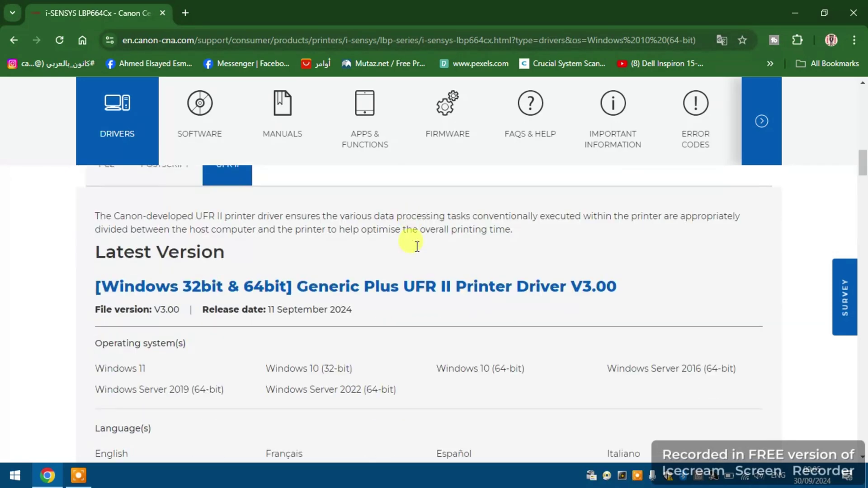
{"action": "scroll", "coordinate": [417, 247], "scroll_direction": "down", "scroll_amount": 3}
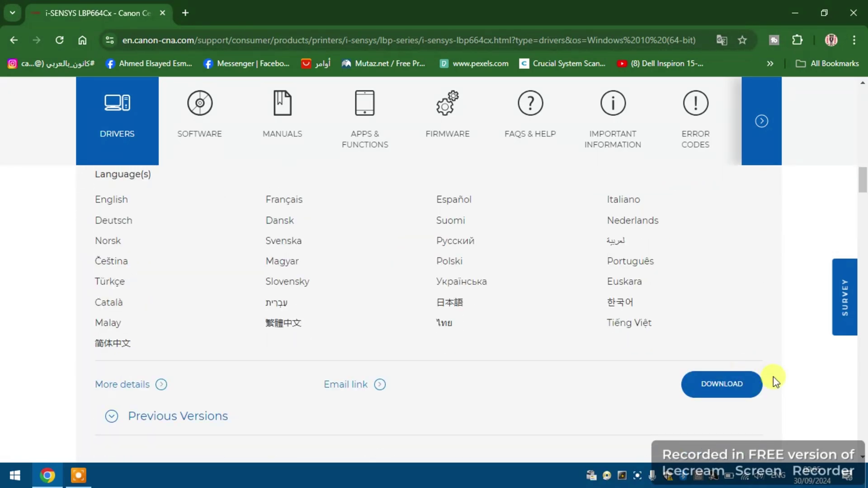
{"action": "scroll", "coordinate": [374, 316], "scroll_direction": "up", "scroll_amount": 5}
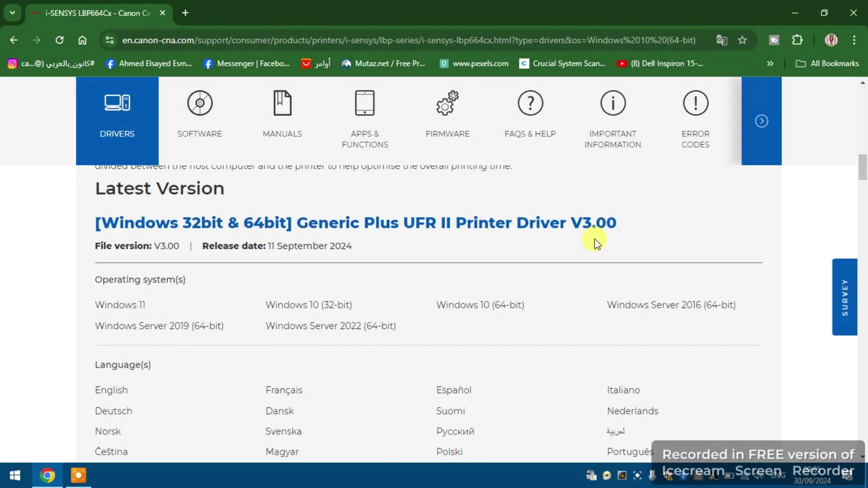
{"action": "scroll", "coordinate": [645, 306], "scroll_direction": "down", "scroll_amount": 4}
{"action": "left_click", "coordinate": [720, 392]}
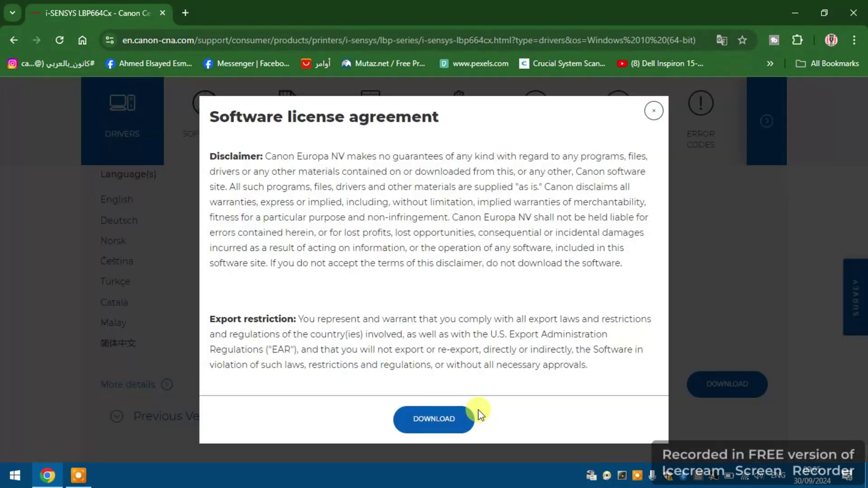
{"action": "left_click", "coordinate": [455, 419]}
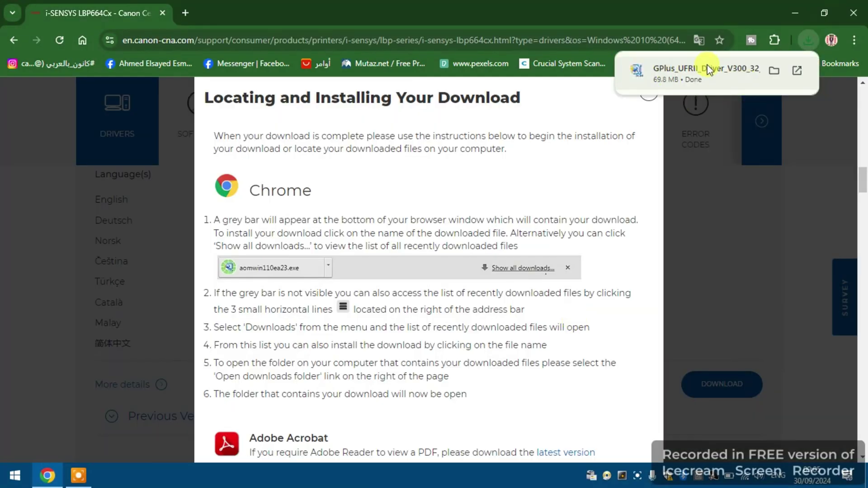
Step: Show the downloaded GPlus_UFRII_Driver_V300_32_64_00 file in its folder and extract its contents there
{"action": "left_click", "coordinate": [776, 72]}
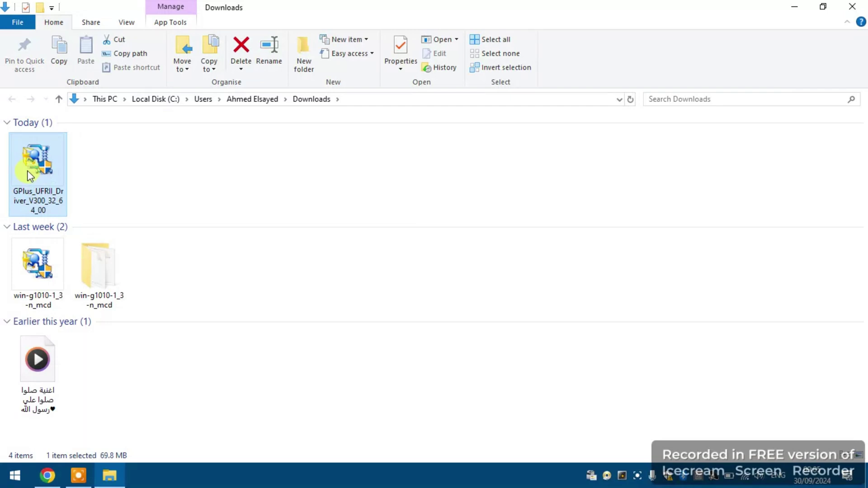
{"action": "double_click", "coordinate": [28, 173]}
{"action": "right_click", "coordinate": [20, 160]}
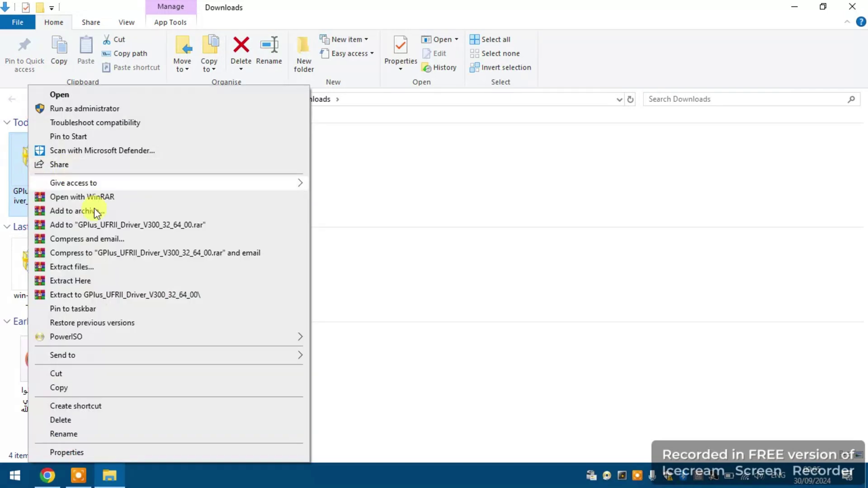
{"action": "left_click", "coordinate": [87, 281]}
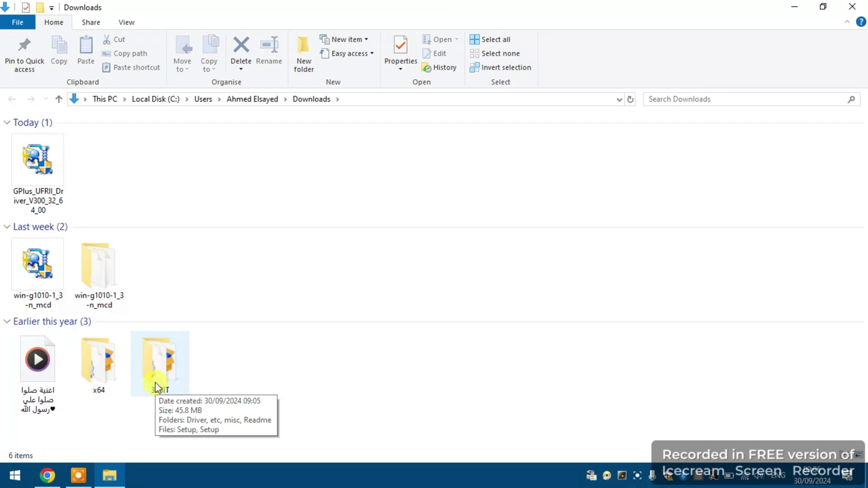
Step: Check the system type of this PC in its properties to see which driver version it needs
{"action": "left_click", "coordinate": [809, 9]}
{"action": "left_click", "coordinate": [807, 6]}
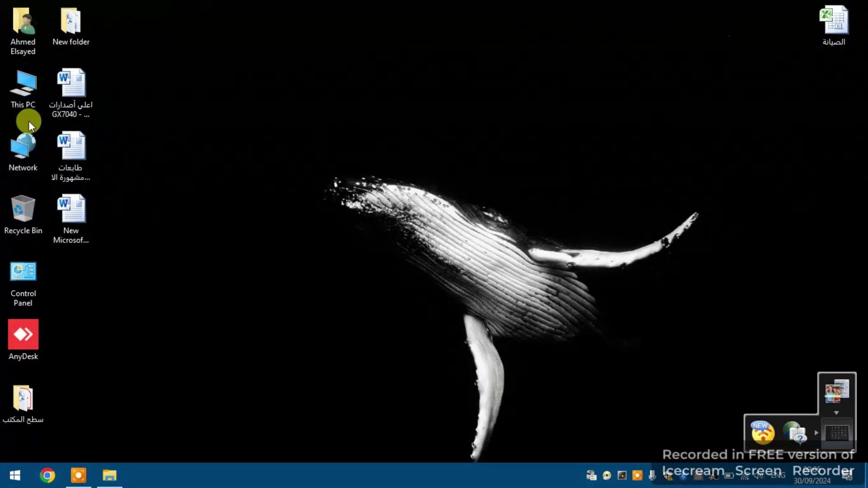
{"action": "right_click", "coordinate": [24, 89]}
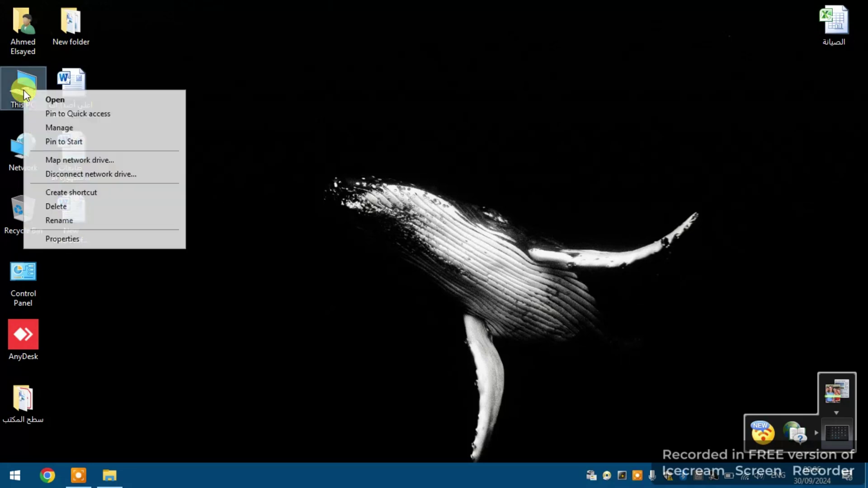
{"action": "left_click", "coordinate": [86, 242]}
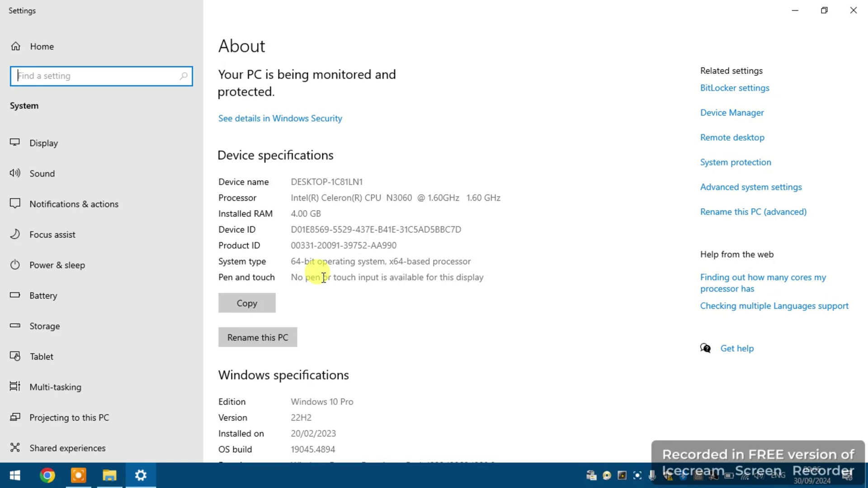
{"action": "left_click", "coordinate": [796, 10]}
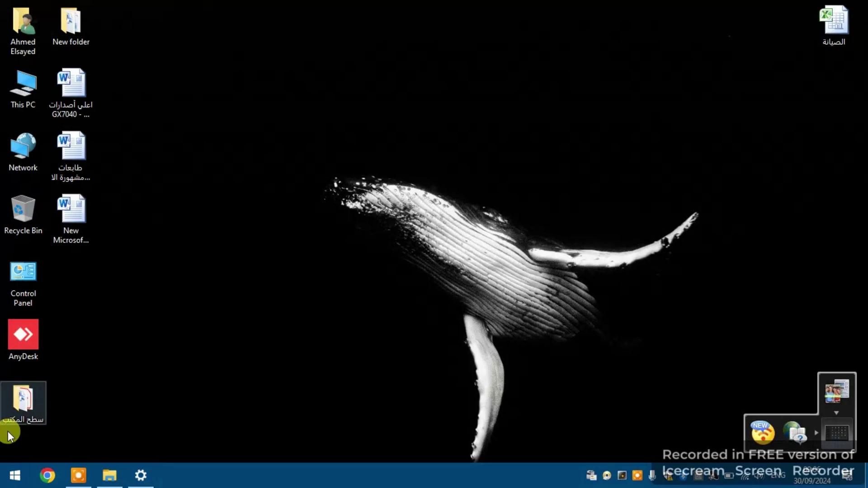
Step: Go back to the Downloads folder and launch the Setup application from the x64 folder
{"action": "left_click", "coordinate": [107, 471]}
{"action": "left_click", "coordinate": [125, 371]}
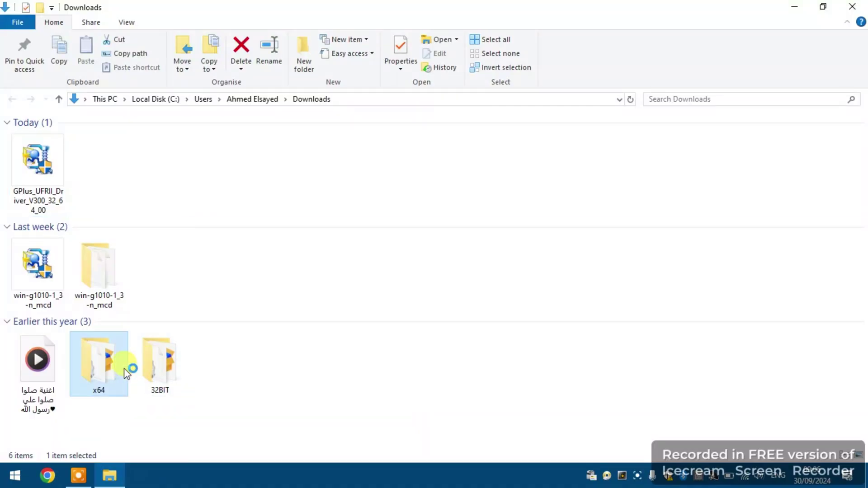
{"action": "double_click", "coordinate": [125, 371]}
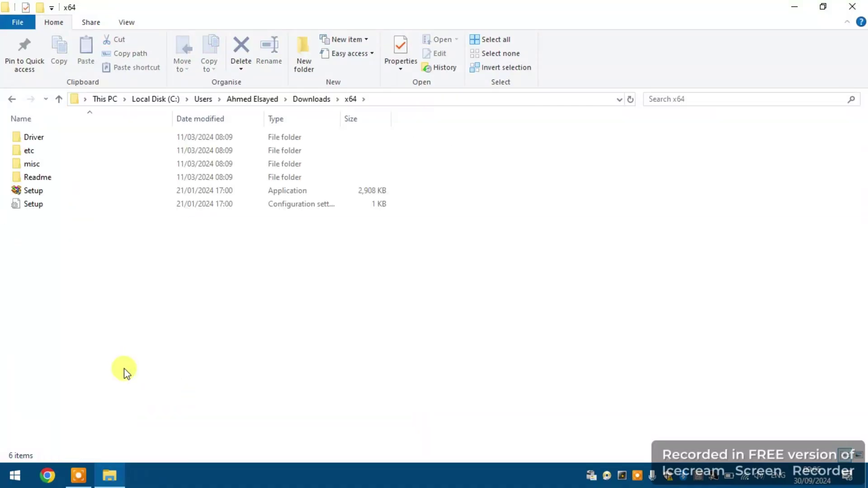
{"action": "double_click", "coordinate": [43, 190]}
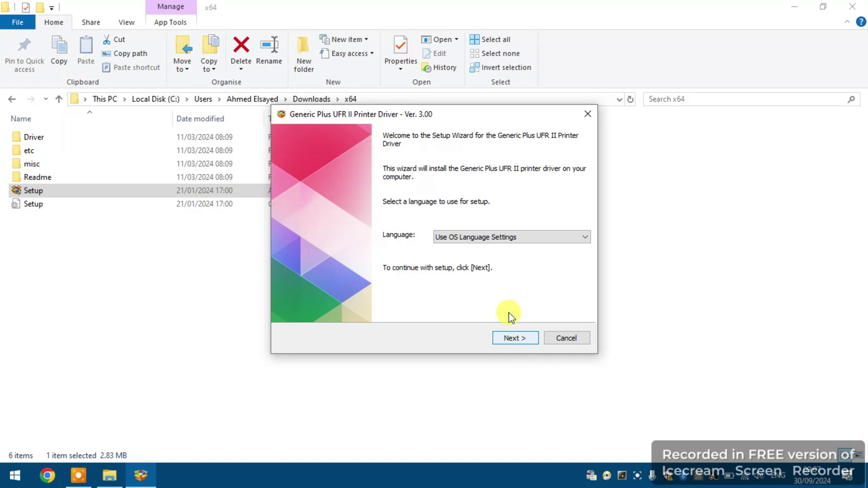
Step: Set the setup language to العربية (Arabic) and agree to the license agreement
{"action": "left_click", "coordinate": [507, 237]}
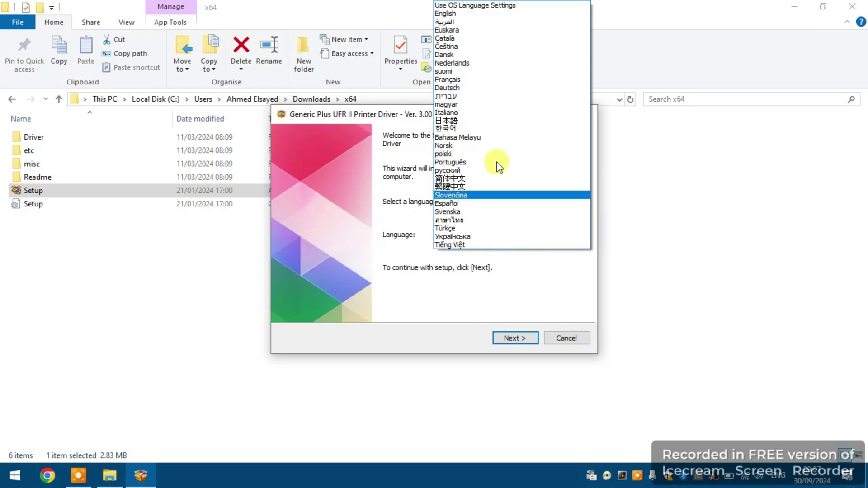
{"action": "left_click", "coordinate": [492, 22]}
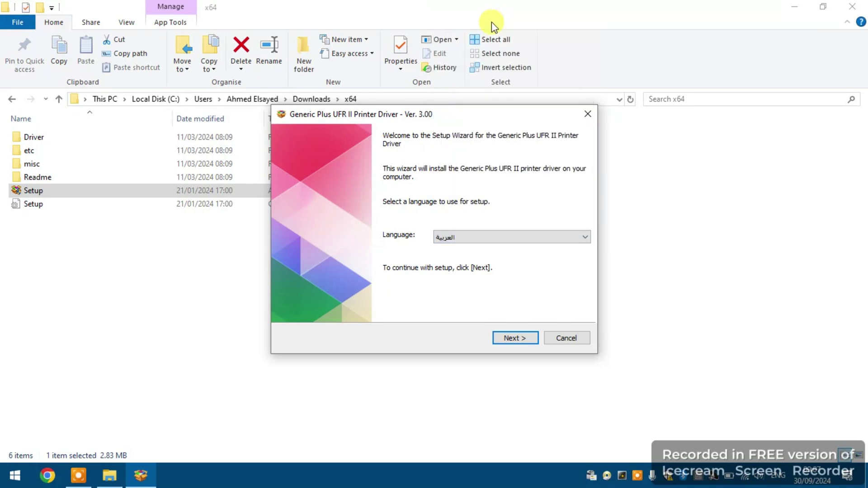
{"action": "left_click", "coordinate": [520, 335]}
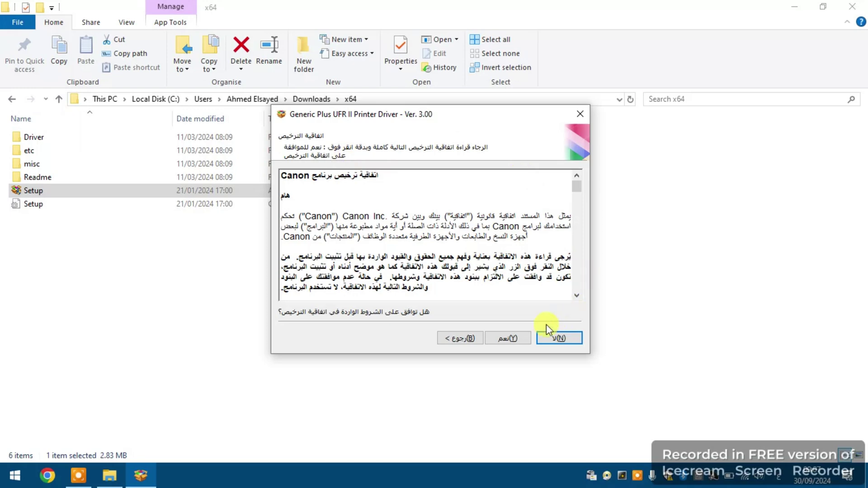
{"action": "left_click", "coordinate": [514, 338]}
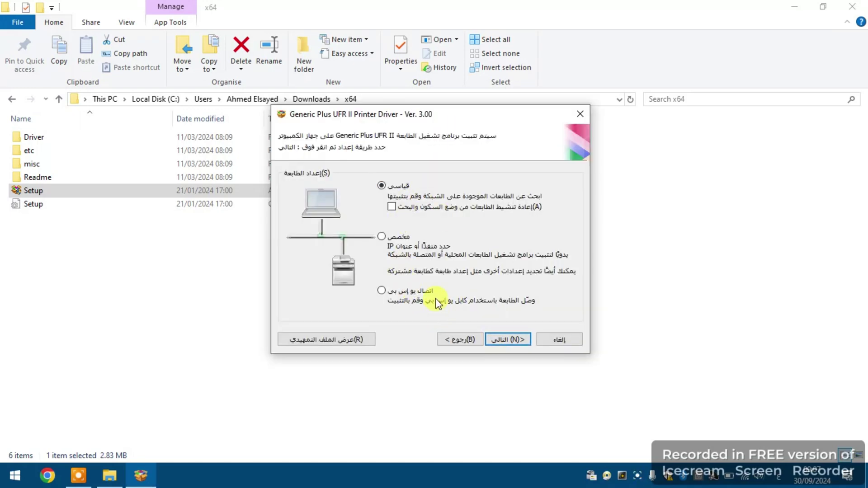
Step: Choose the USB connection setup method and start the driver installation
{"action": "left_click", "coordinate": [397, 293]}
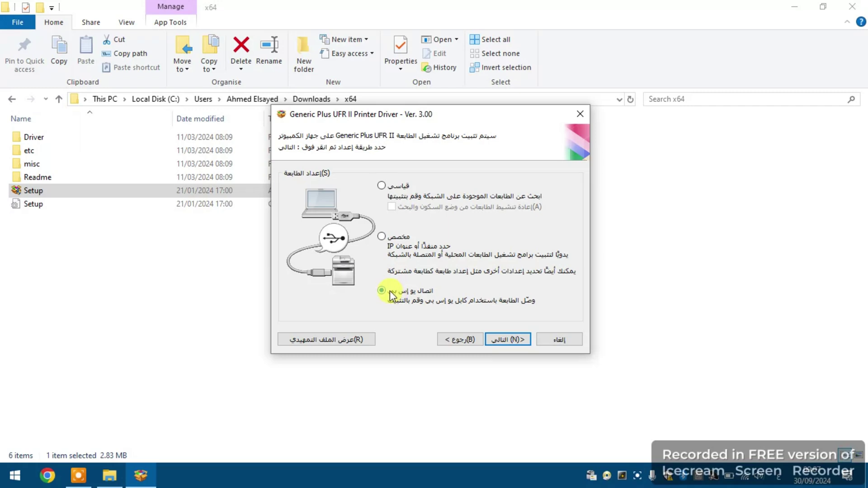
{"action": "left_click", "coordinate": [512, 339]}
{"action": "left_click", "coordinate": [454, 264]}
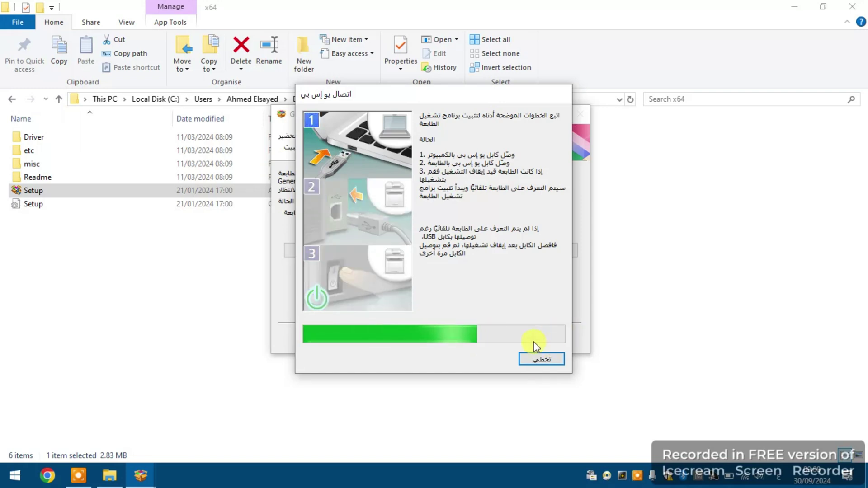
Step: Retry the USB printer detection and complete the CanonLBP664C_UFR_II installation with the offered settings, exiting without a restart
{"action": "left_click", "coordinate": [540, 358]}
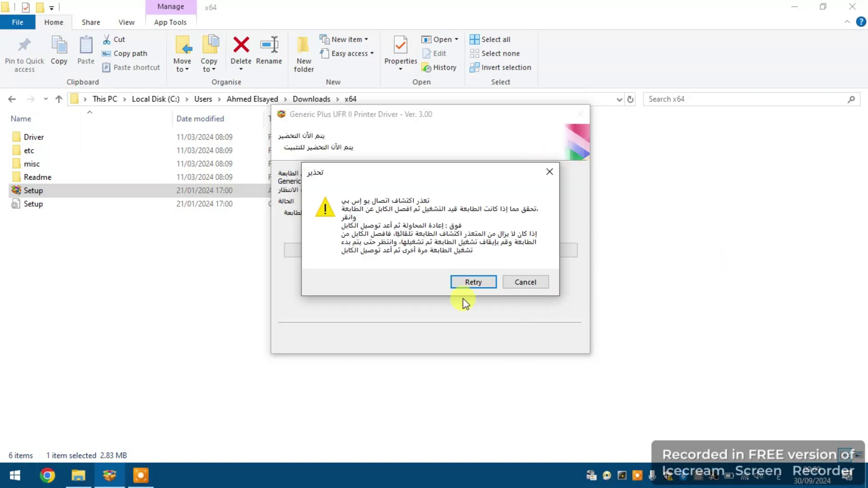
{"action": "left_click", "coordinate": [466, 282]}
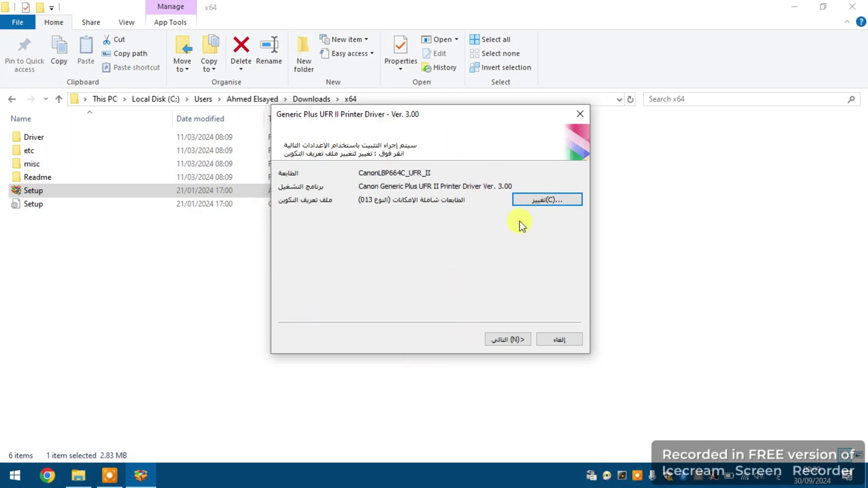
{"action": "left_click", "coordinate": [513, 340]}
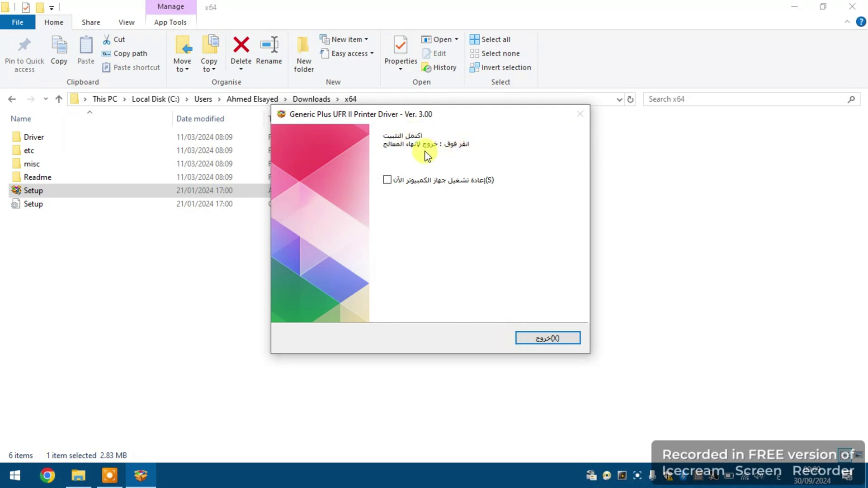
{"action": "left_click", "coordinate": [552, 337]}
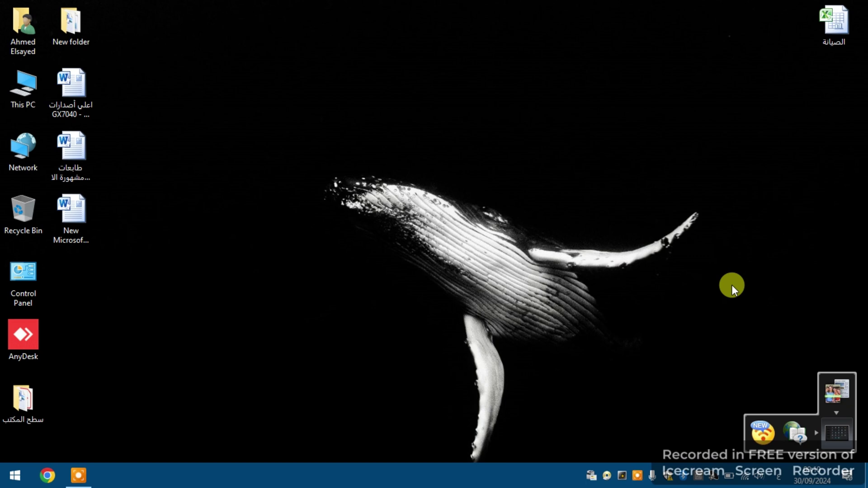
Step: Launch Setup again from the x64 folder in Downloads and proceed to the license agreement using the OS language settings
{"action": "double_click", "coordinate": [23, 17]}
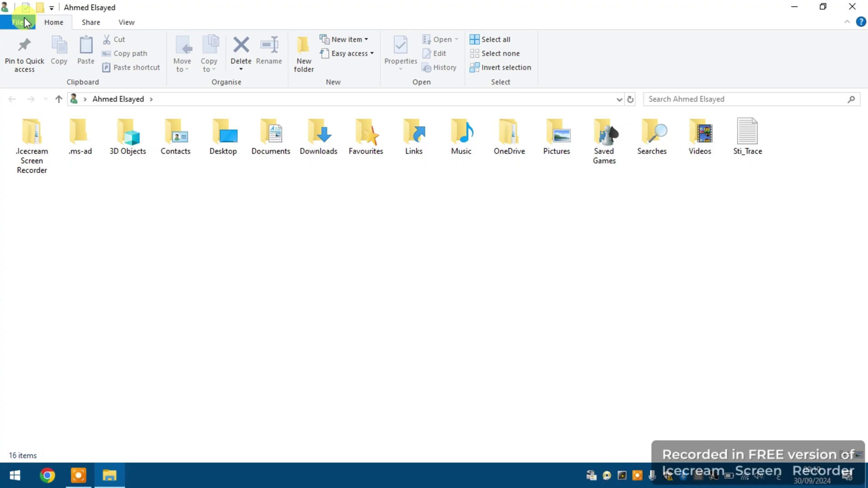
{"action": "double_click", "coordinate": [332, 140]}
{"action": "scroll", "coordinate": [217, 321], "scroll_direction": "down", "scroll_amount": 2}
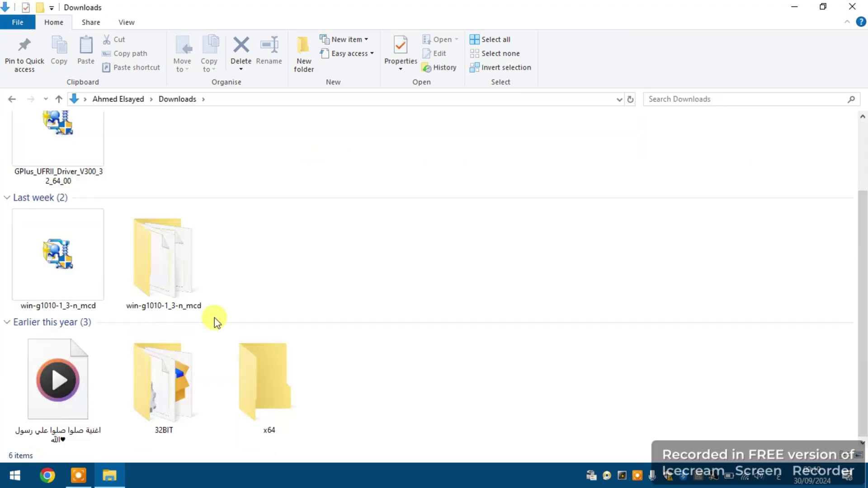
{"action": "double_click", "coordinate": [264, 385]}
{"action": "double_click", "coordinate": [46, 189]}
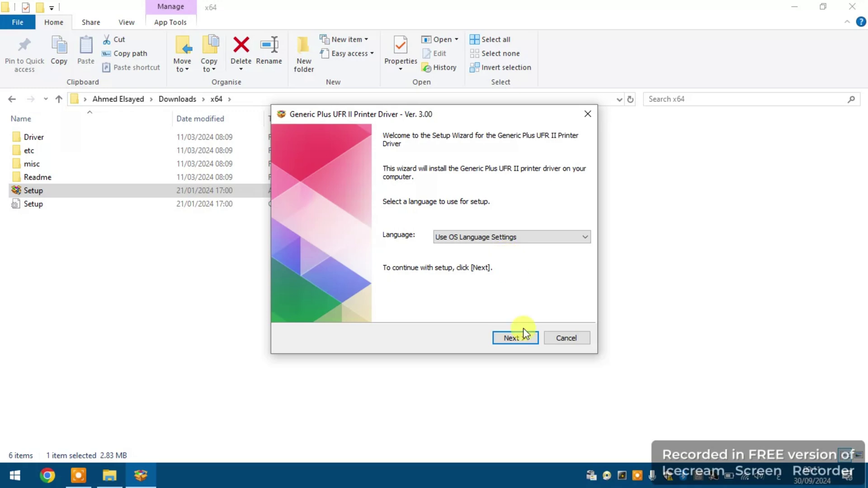
{"action": "left_click", "coordinate": [525, 340]}
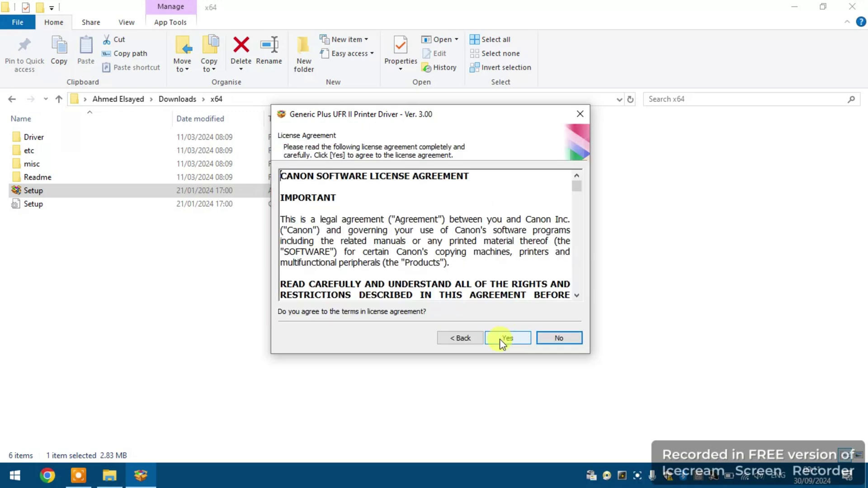
Step: Agree to the license agreement and proceed with Standard network setup, leaving the Canon Driver Information Assist Service unselected
{"action": "left_click", "coordinate": [503, 341]}
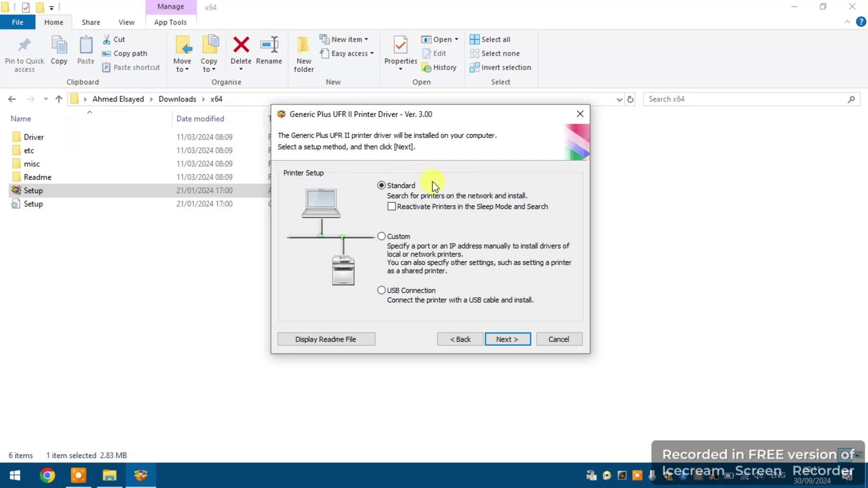
{"action": "left_click", "coordinate": [516, 343]}
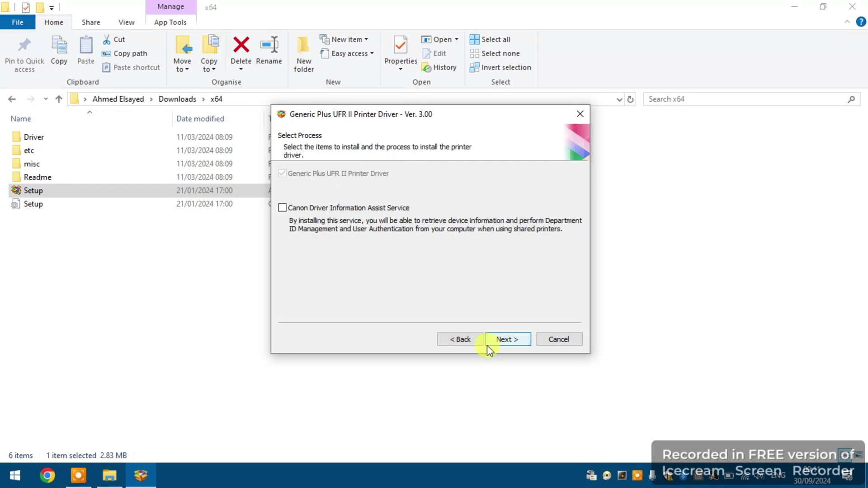
{"action": "left_click", "coordinate": [509, 345]}
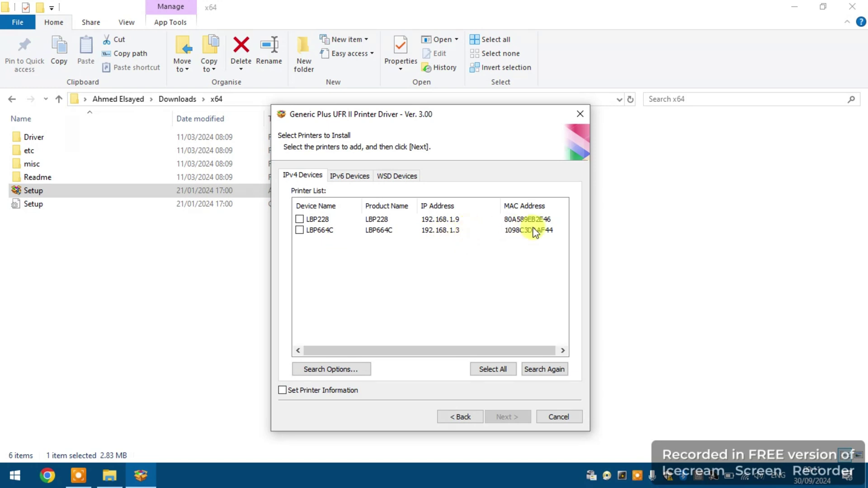
Step: Select the LBP664C network printer at 192.168.1.3 and start the driver installation with the listed settings
{"action": "left_click", "coordinate": [300, 230]}
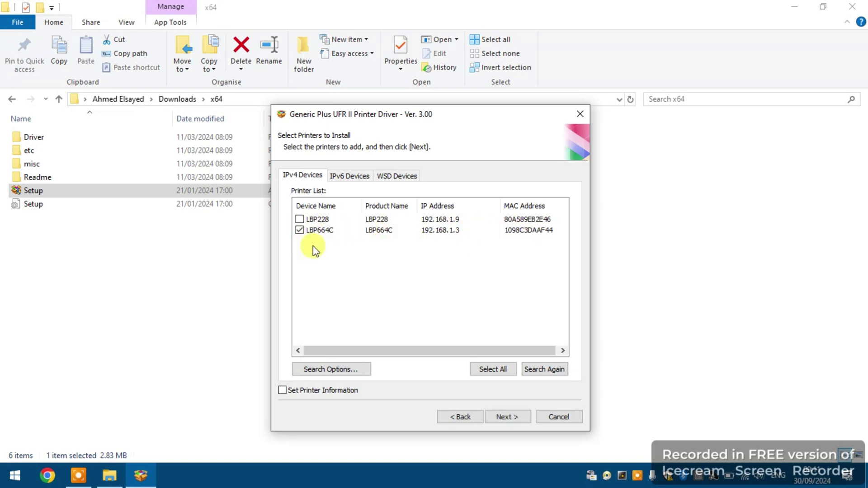
{"action": "left_click", "coordinate": [515, 417]}
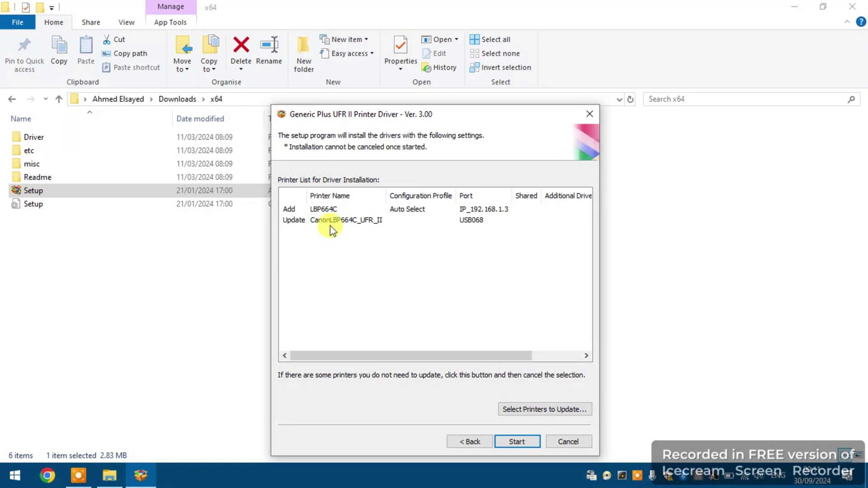
{"action": "left_click", "coordinate": [330, 209]}
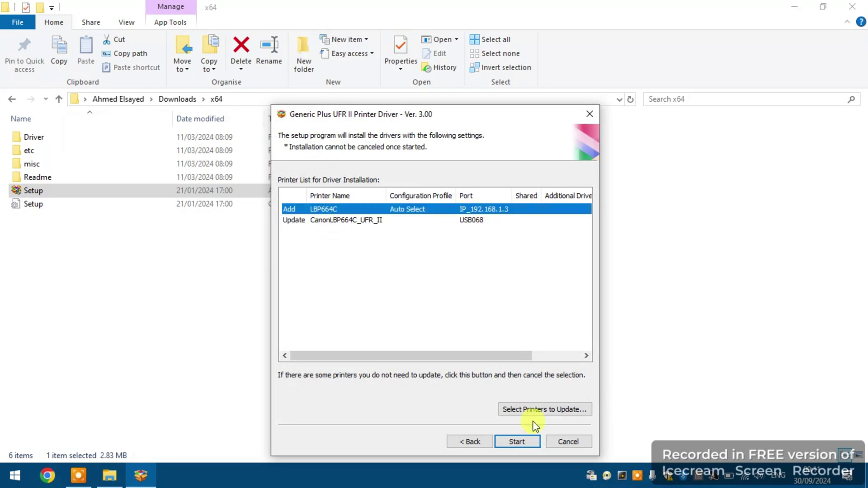
{"action": "left_click", "coordinate": [523, 442]}
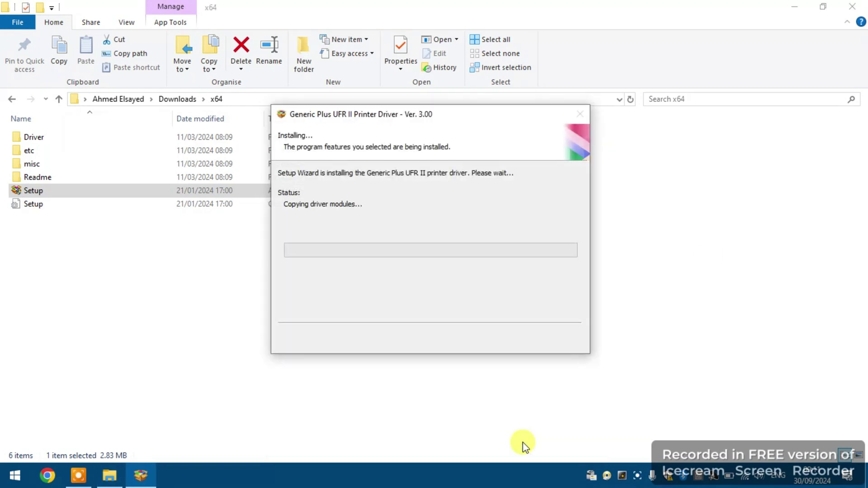
Step: Close the x64 folder window and exit the completed driver setup, declining to restart the computer
{"action": "left_click", "coordinate": [850, 7]}
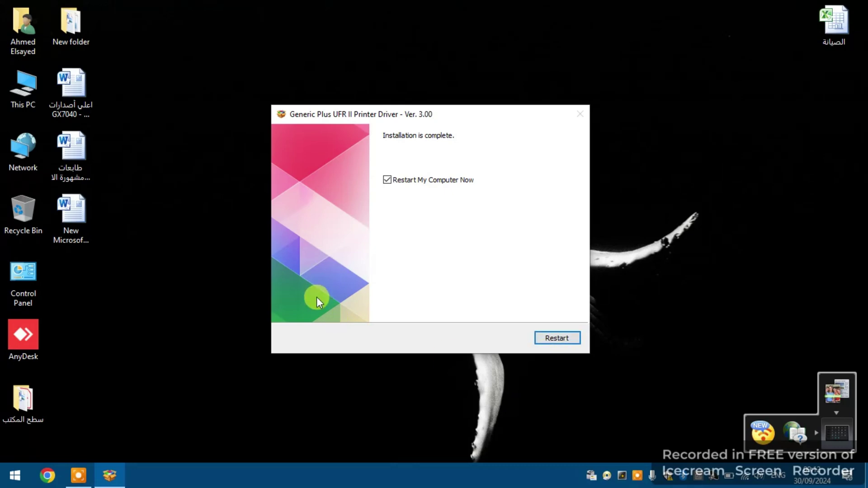
{"action": "left_click", "coordinate": [387, 180]}
{"action": "left_click", "coordinate": [553, 339]}
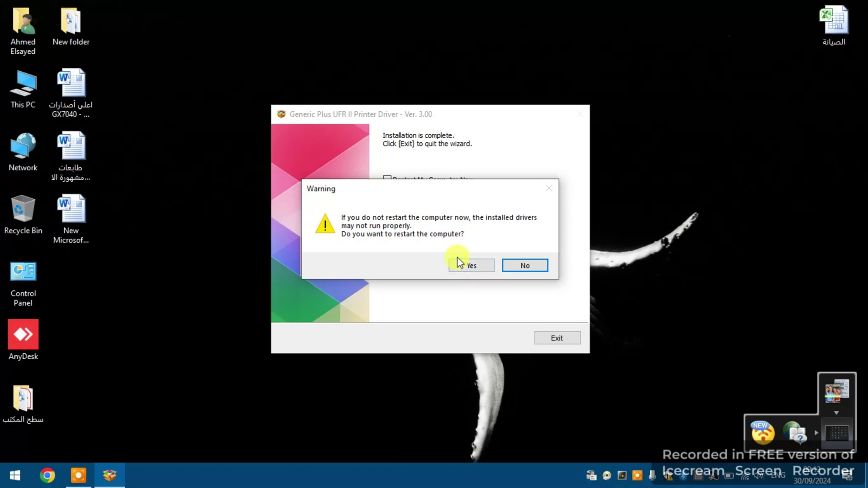
{"action": "left_click", "coordinate": [522, 267]}
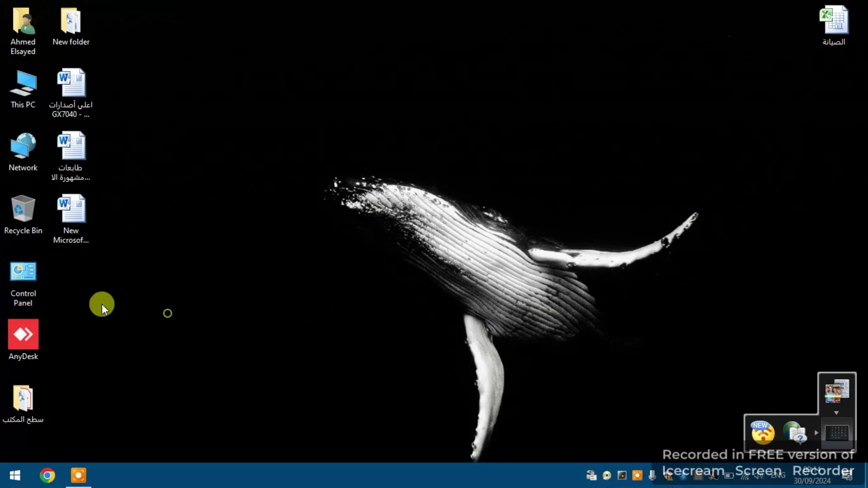
Step: Go to Devices and Printers in Control Panel and open the printer properties of LBP664C
{"action": "double_click", "coordinate": [31, 278]}
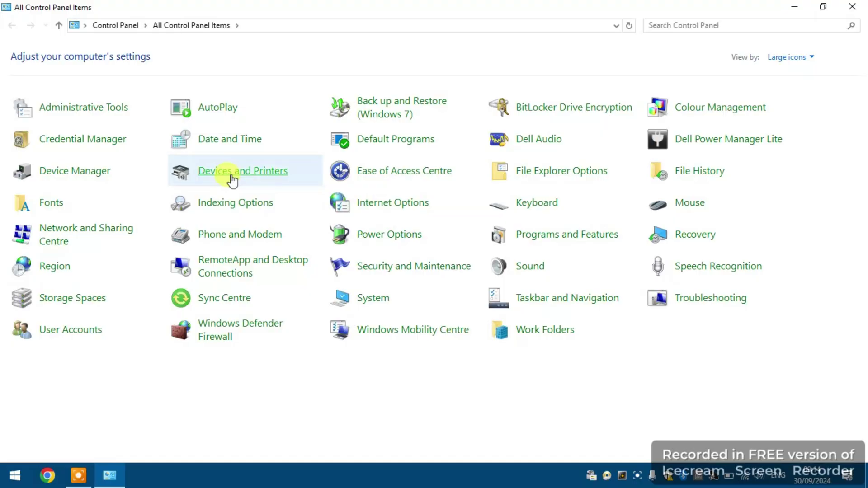
{"action": "left_click", "coordinate": [224, 168]}
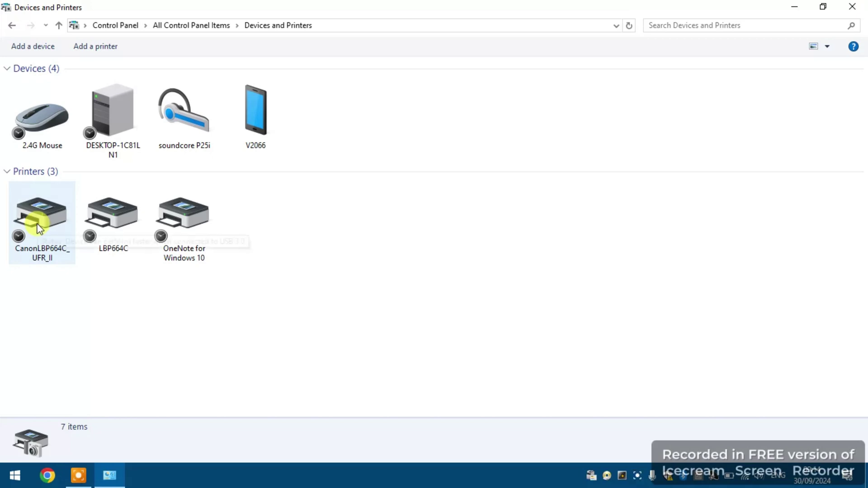
{"action": "left_click", "coordinate": [110, 234]}
{"action": "right_click", "coordinate": [111, 235]}
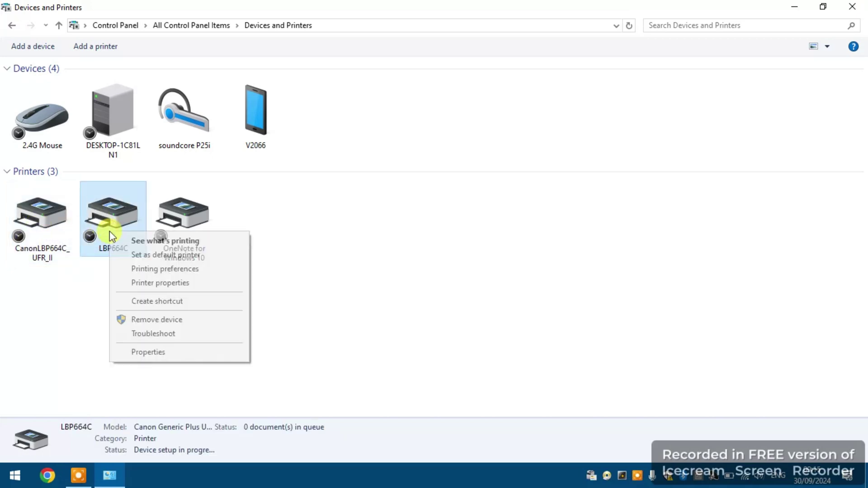
{"action": "left_click", "coordinate": [136, 283]}
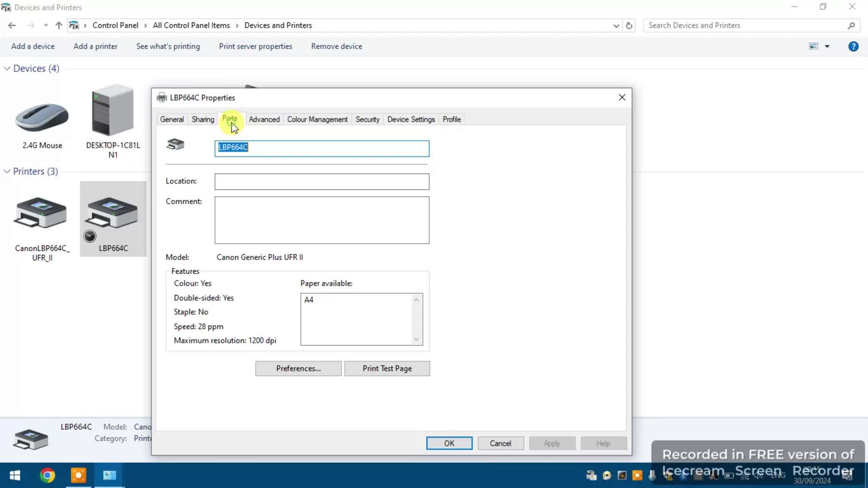
Step: Check which port the LBP664C printer is assigned to, widening the Port column to read the full port names
{"action": "left_click", "coordinate": [231, 121]}
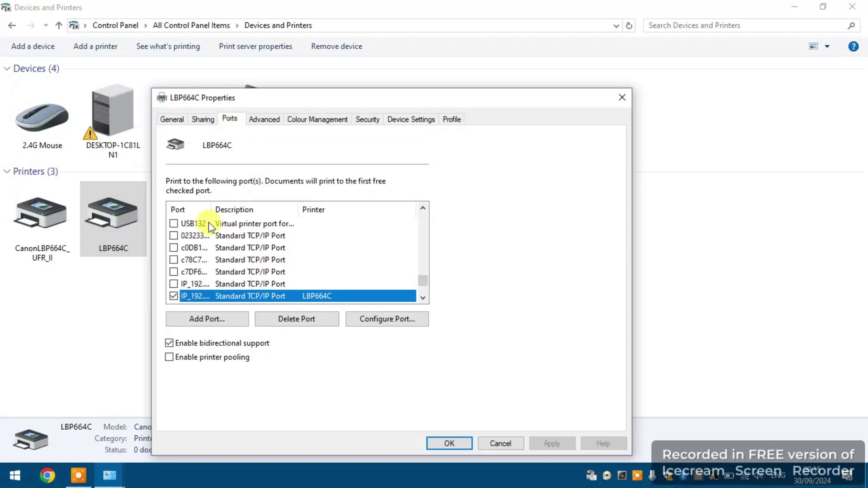
{"action": "left_click_drag", "start_coordinate": [213, 207], "coordinate": [249, 210]}
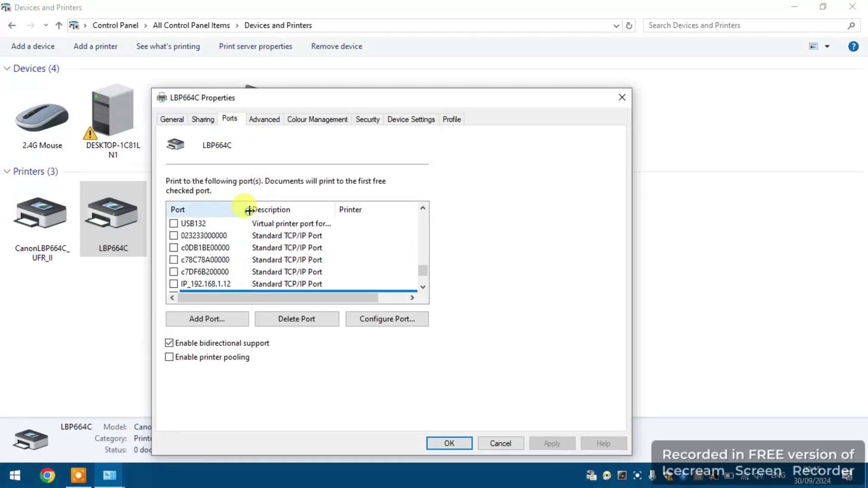
{"action": "scroll", "coordinate": [226, 276], "scroll_direction": "down", "scroll_amount": 1}
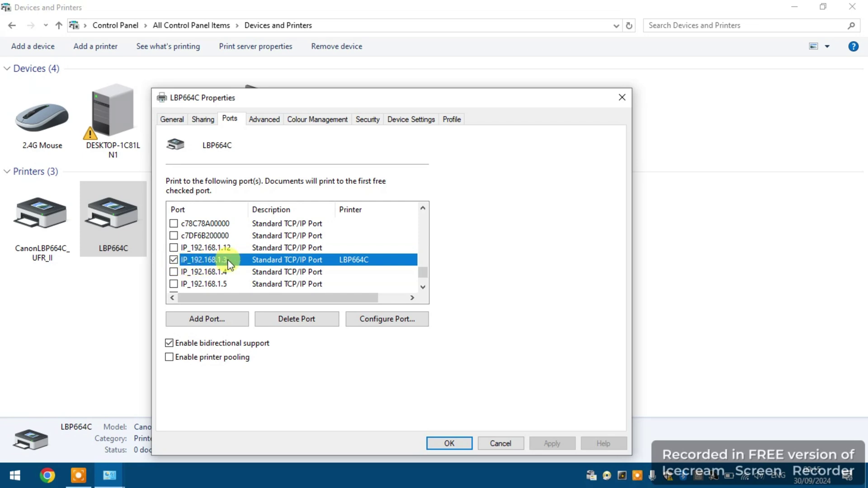
Step: Enter من خلال الراوتر as the new name of the LBP664C network printer
{"action": "left_click", "coordinate": [179, 124]}
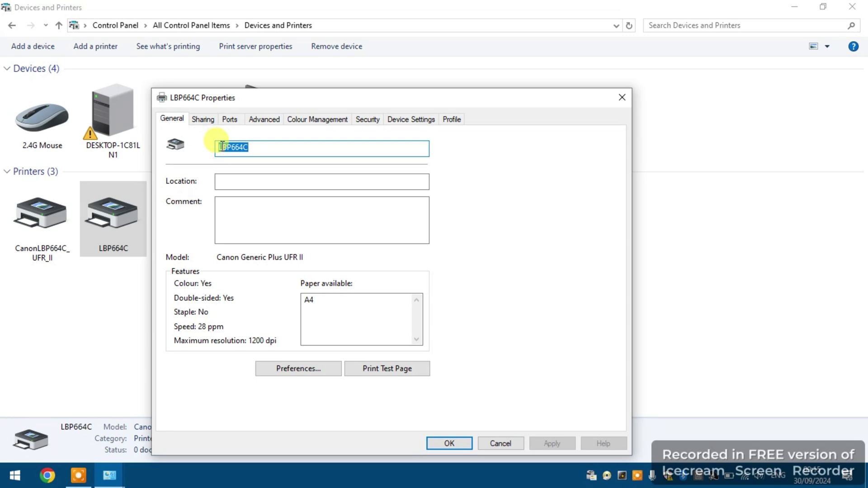
{"action": "key", "text": "BackSpace"}
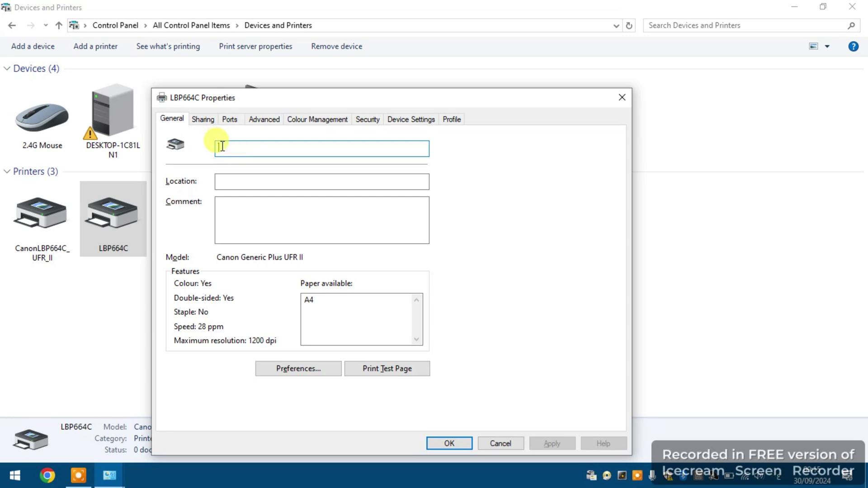
{"action": "type", "text": "من خلال الراوتر"}
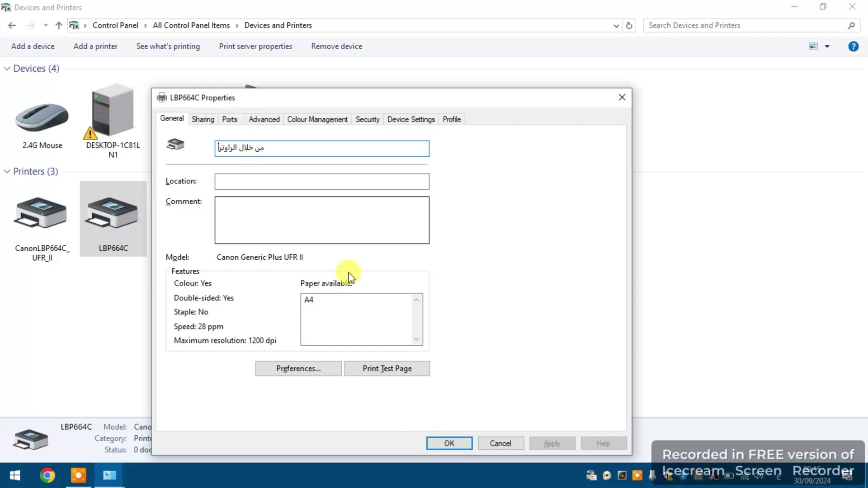
Step: In the network printer's printing preferences, keep the page size at A4 and set the output size to A4
{"action": "left_click", "coordinate": [293, 376]}
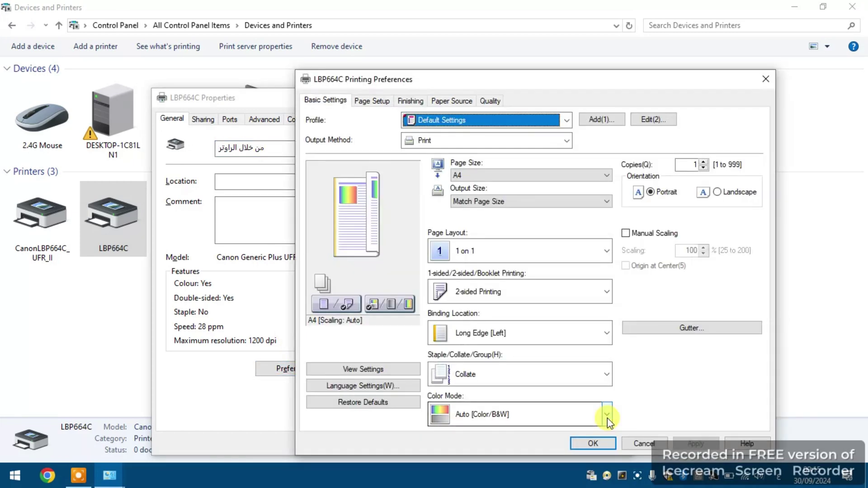
{"action": "left_click", "coordinate": [457, 176]}
{"action": "left_click", "coordinate": [479, 177]}
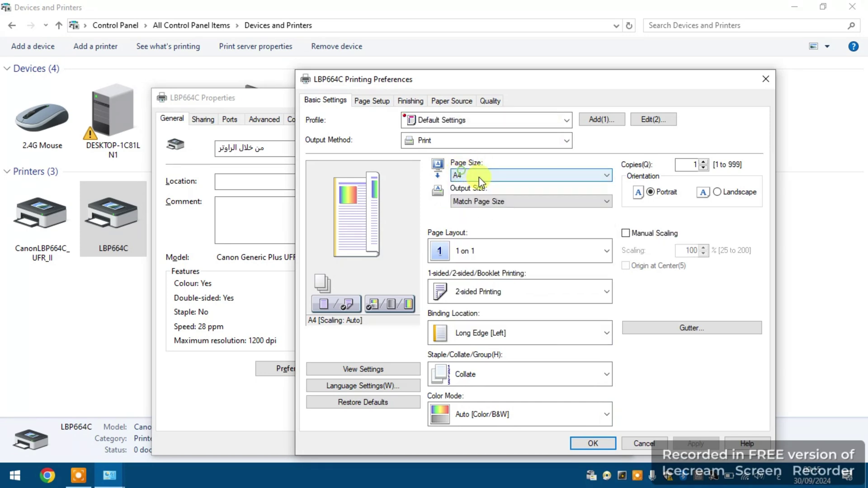
{"action": "left_click", "coordinate": [466, 197]}
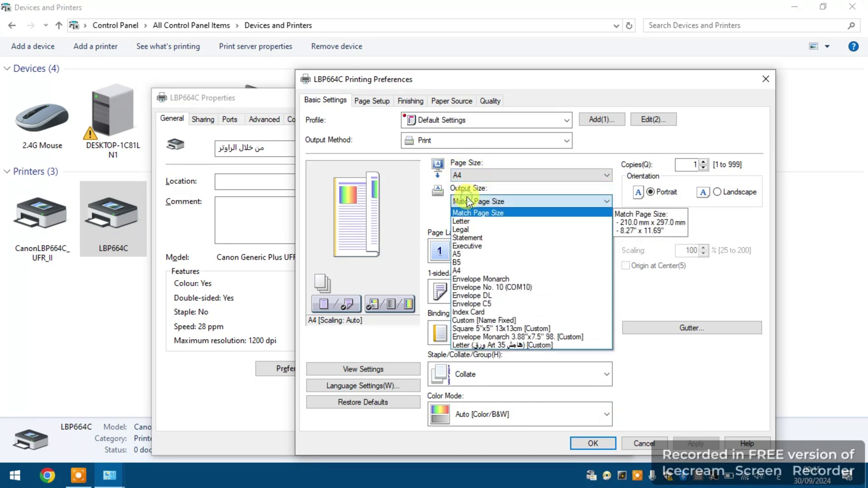
{"action": "left_click", "coordinate": [462, 268]}
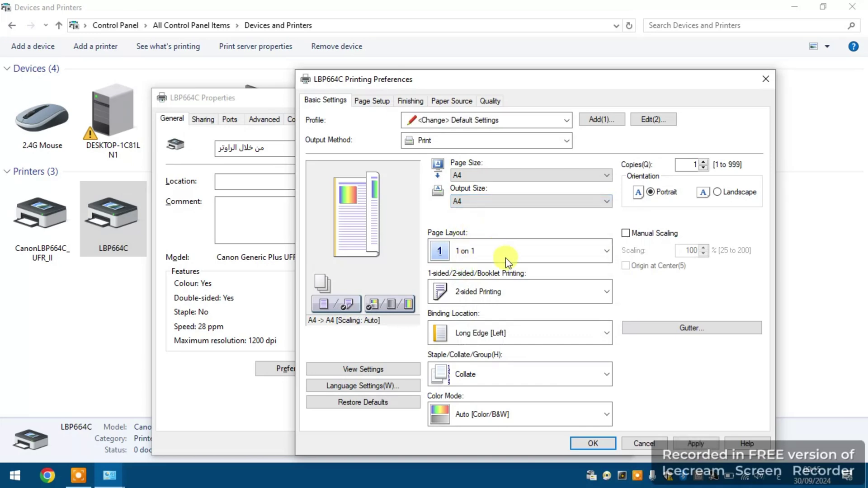
Step: Set 1-sided printing with Long Edge [Right] binding and keep the color mode at Auto [Color/B&W]
{"action": "left_click", "coordinate": [444, 294]}
{"action": "left_click", "coordinate": [466, 311]}
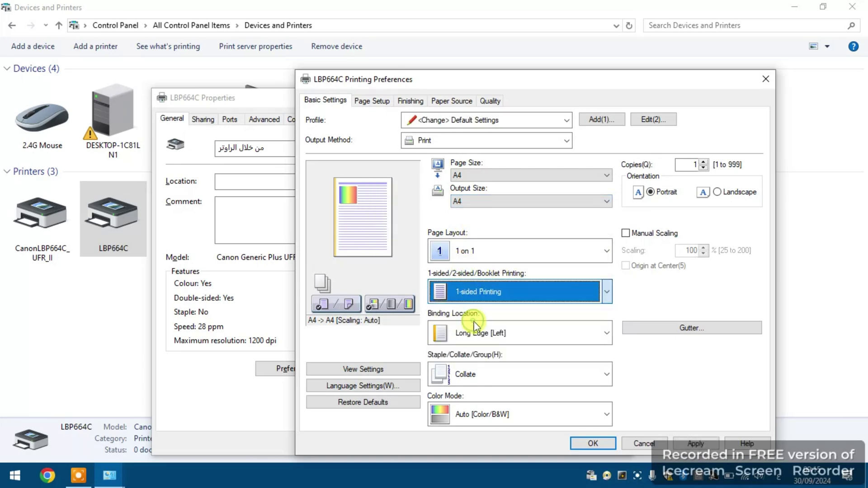
{"action": "left_click", "coordinate": [466, 414]}
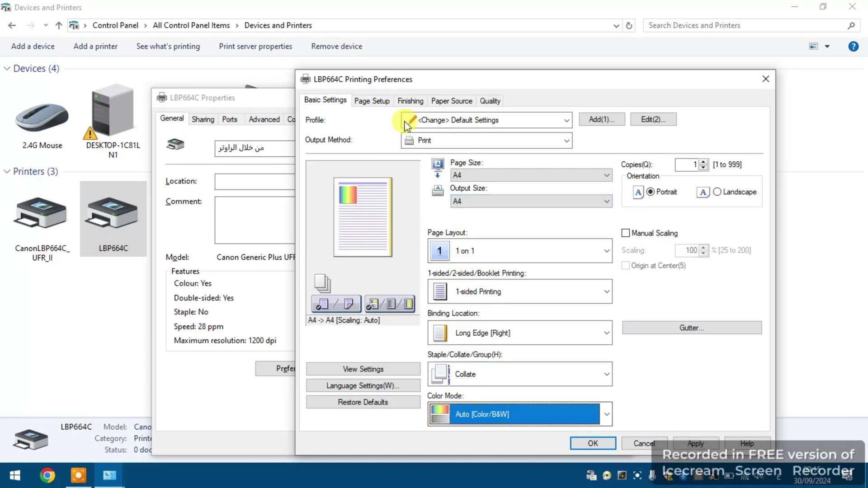
Step: Set the paper source to Drawer 1, apply the printing preferences and confirm the network printer's properties
{"action": "left_click", "coordinate": [450, 100]}
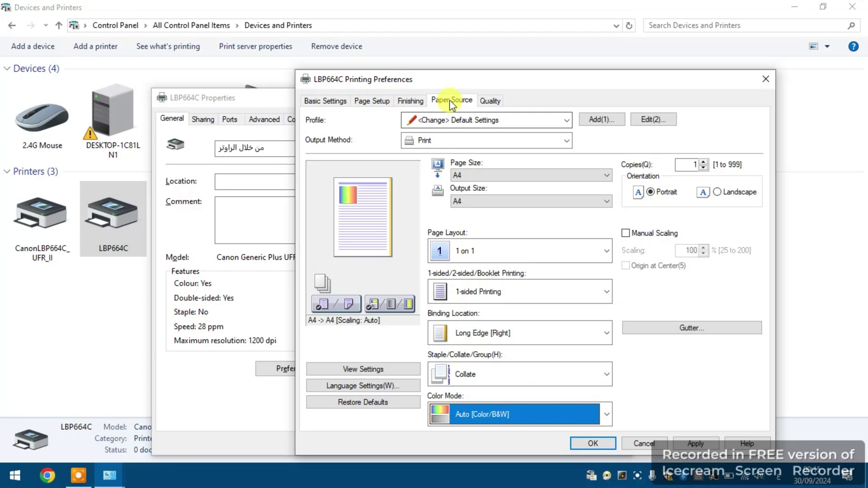
{"action": "left_click", "coordinate": [585, 223]}
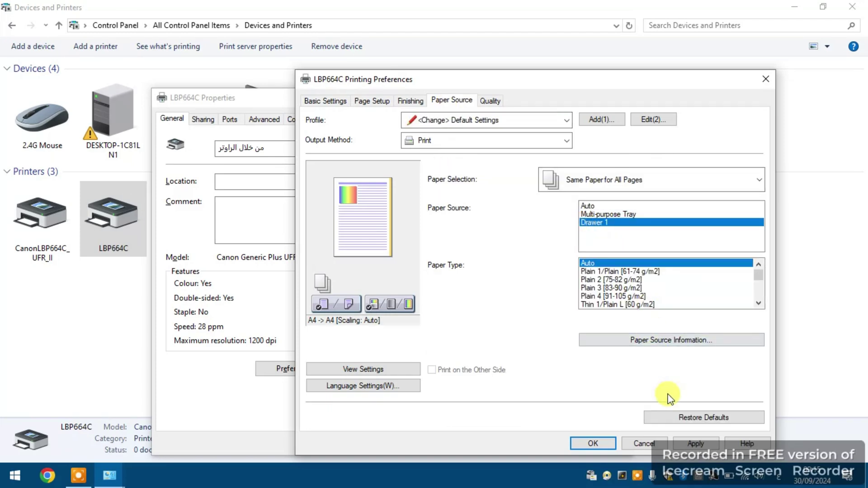
{"action": "left_click", "coordinate": [696, 443]}
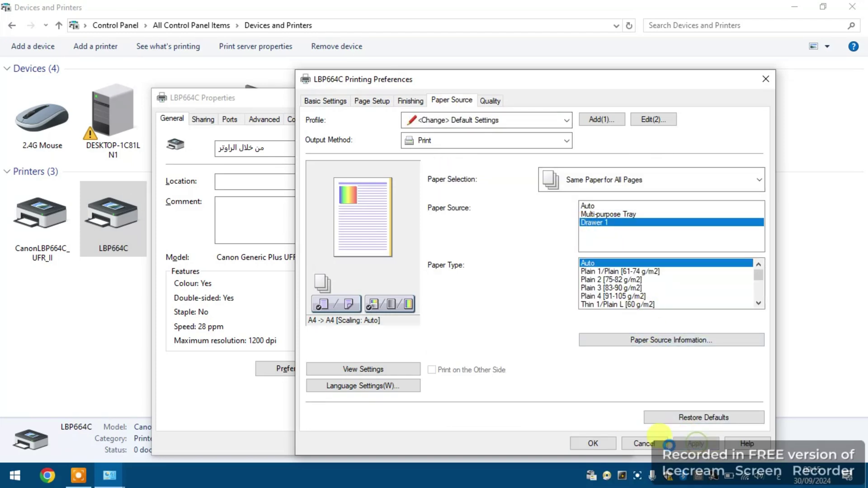
{"action": "left_click", "coordinate": [593, 444]}
{"action": "left_click", "coordinate": [458, 445]}
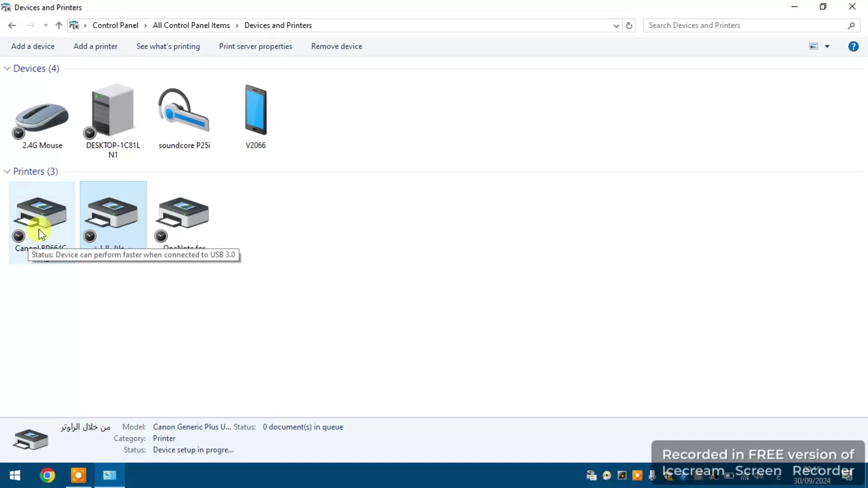
Step: Open the printer properties of CanonLBP664C_UFR_II and check which port it is assigned to
{"action": "right_click", "coordinate": [40, 233]}
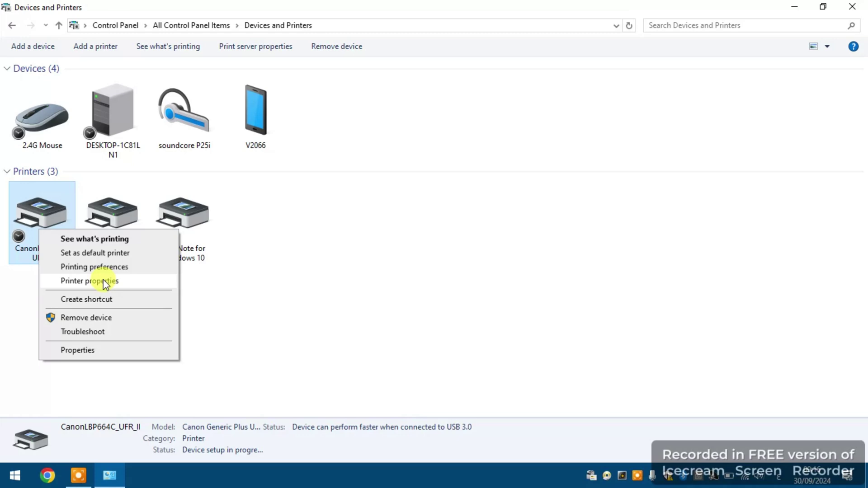
{"action": "left_click", "coordinate": [104, 282]}
{"action": "left_click", "coordinate": [263, 119]}
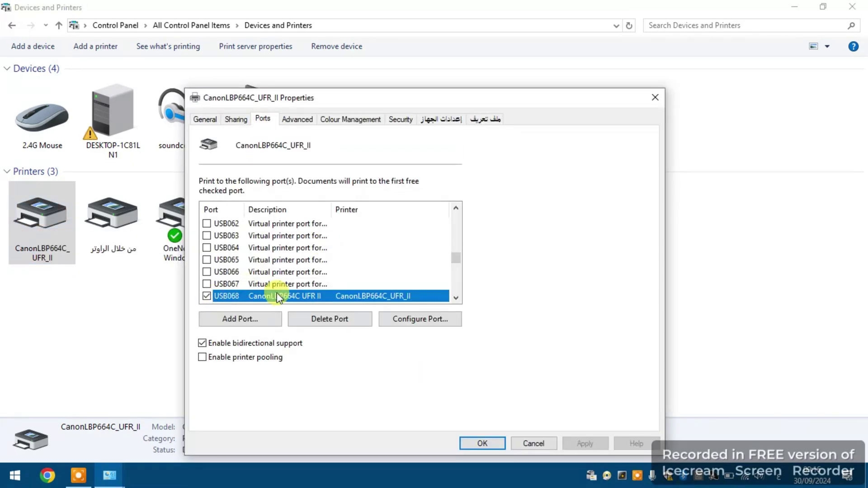
Step: Rename the USB printer CanonLBP664C_UFR_II as "من خلال الكابل" in its general properties
{"action": "left_click", "coordinate": [205, 121]}
{"action": "key", "text": "BackSpace"}
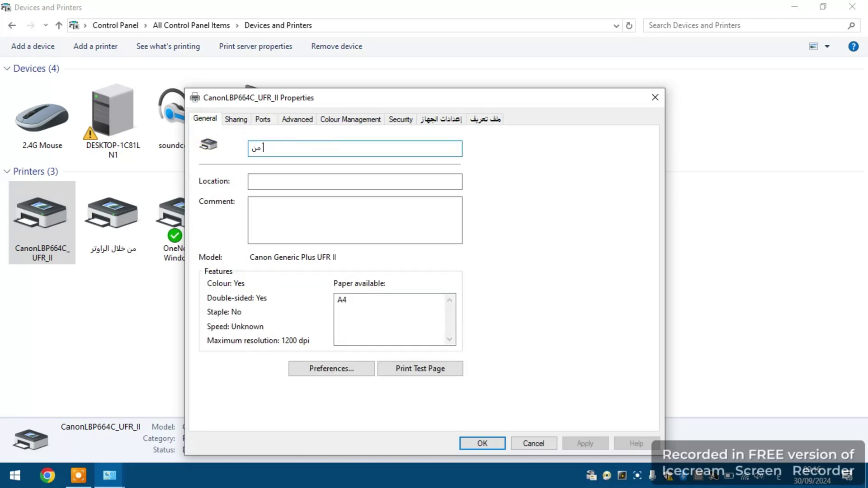
{"action": "type", "text": "من خلال الكابل"}
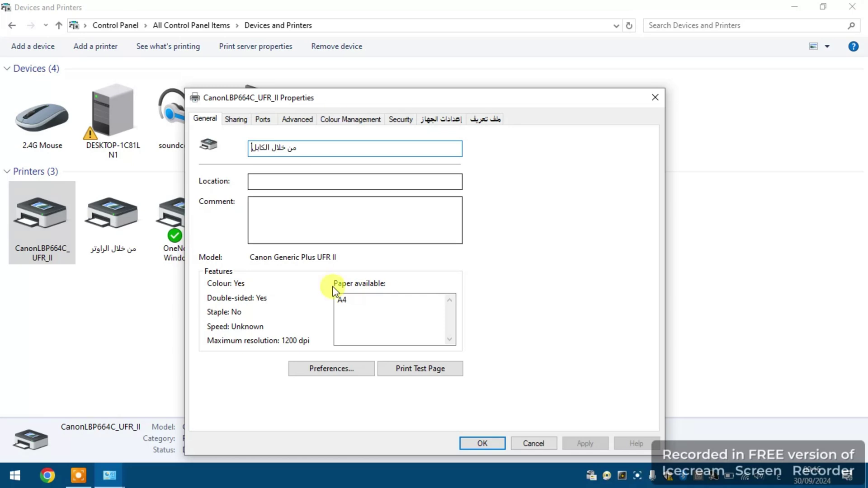
Step: In the USB printer's printing preferences, set the page size and output size to A4 and choose 1-sided printing
{"action": "left_click", "coordinate": [326, 370]}
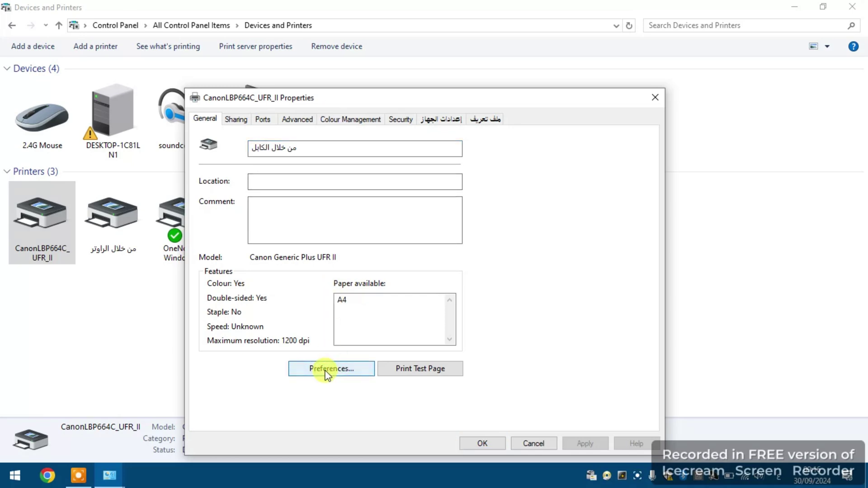
{"action": "left_click", "coordinate": [565, 175]}
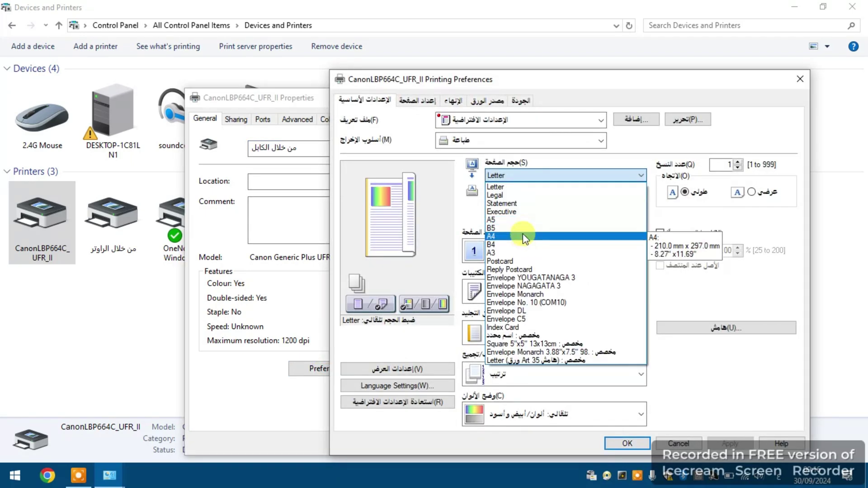
{"action": "left_click", "coordinate": [524, 237]}
{"action": "left_click", "coordinate": [525, 204]}
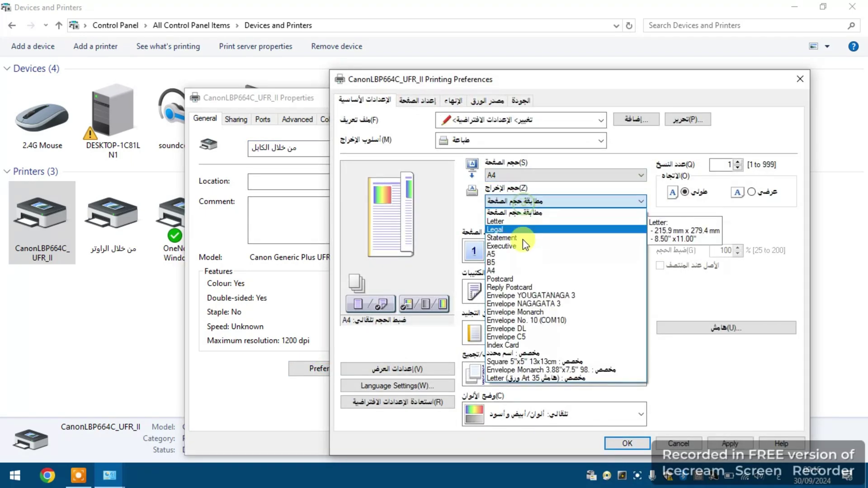
{"action": "left_click", "coordinate": [516, 270]}
{"action": "left_click", "coordinate": [513, 290]}
{"action": "left_click", "coordinate": [511, 311]}
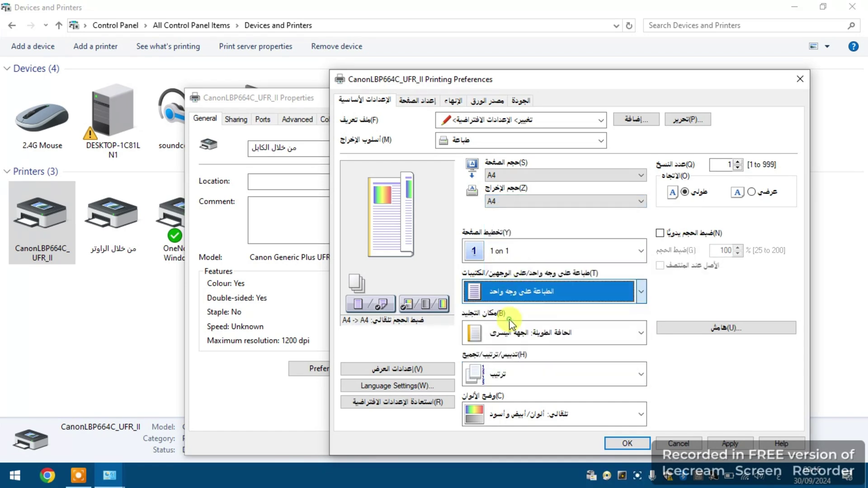
Step: Set the USB printer's paper source to Drawer 1, apply the preferences and confirm the printer properties
{"action": "left_click", "coordinate": [487, 102]}
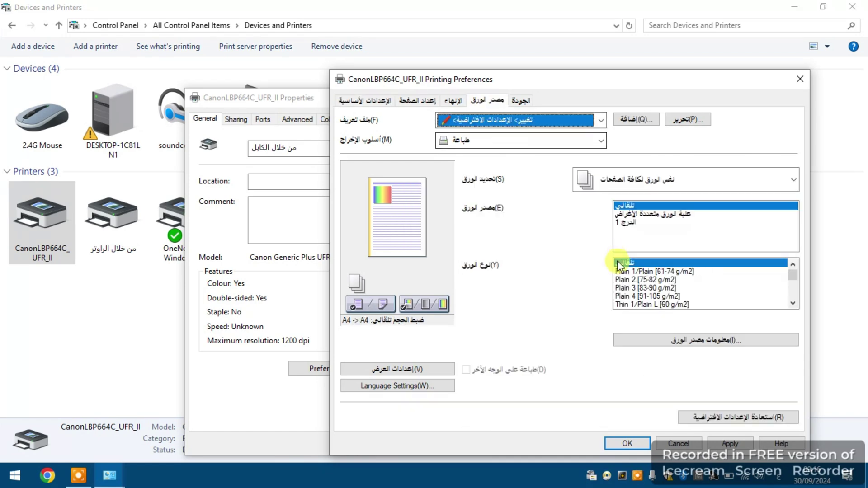
{"action": "left_click", "coordinate": [629, 223]}
{"action": "left_click", "coordinate": [726, 443]}
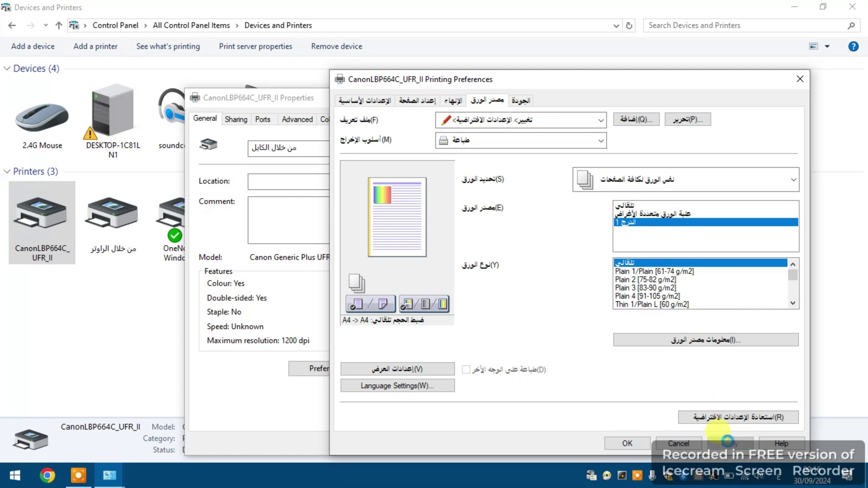
{"action": "left_click", "coordinate": [638, 446]}
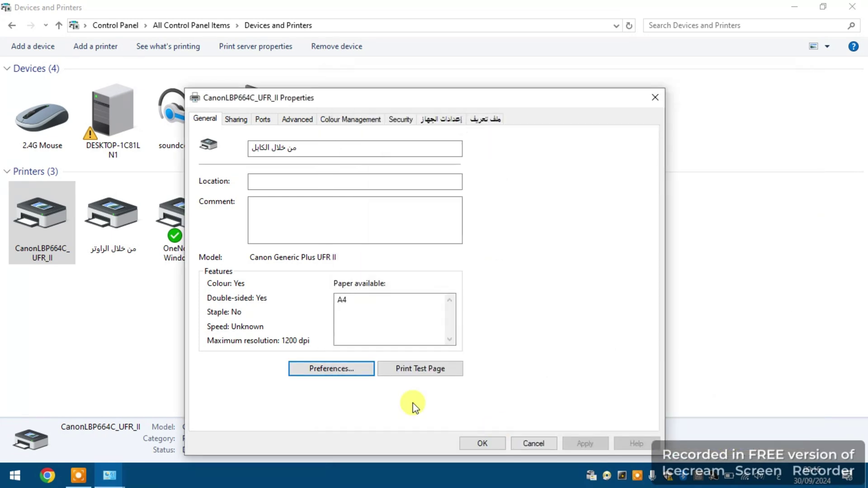
{"action": "left_click", "coordinate": [483, 443]}
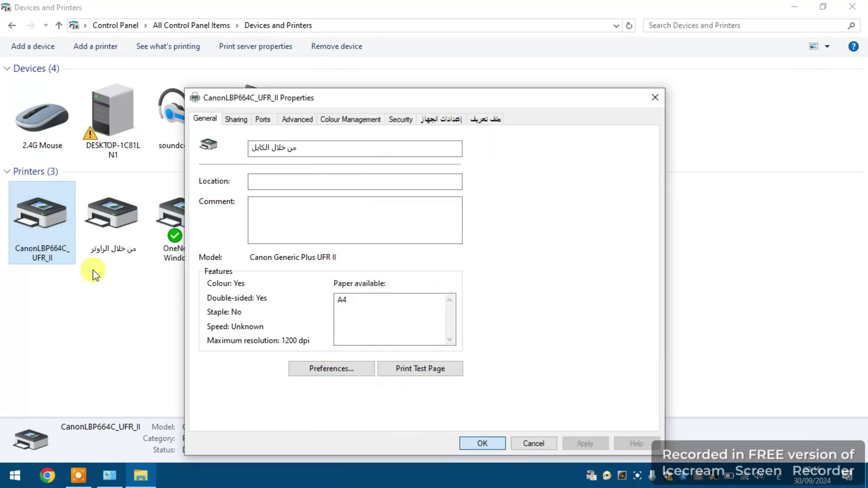